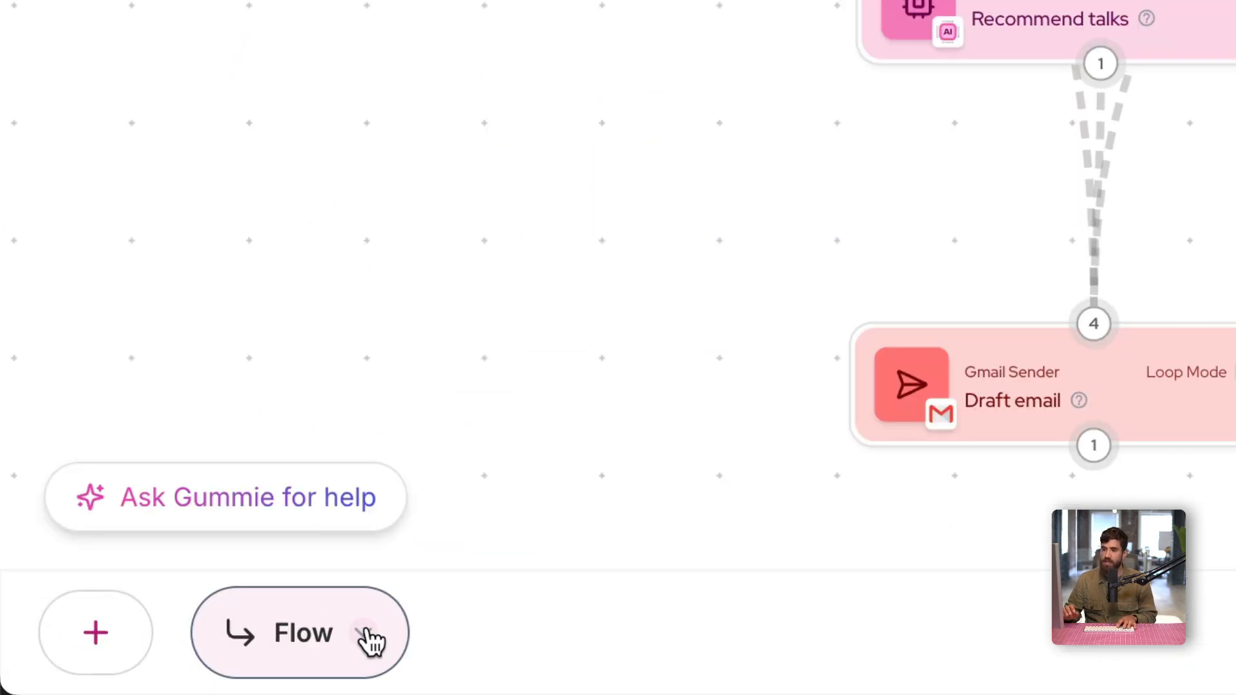
Step: Rename the current flow as "Draft email"
{"action": "left_click", "coordinate": [364, 635]}
{"action": "left_click", "coordinate": [419, 558]}
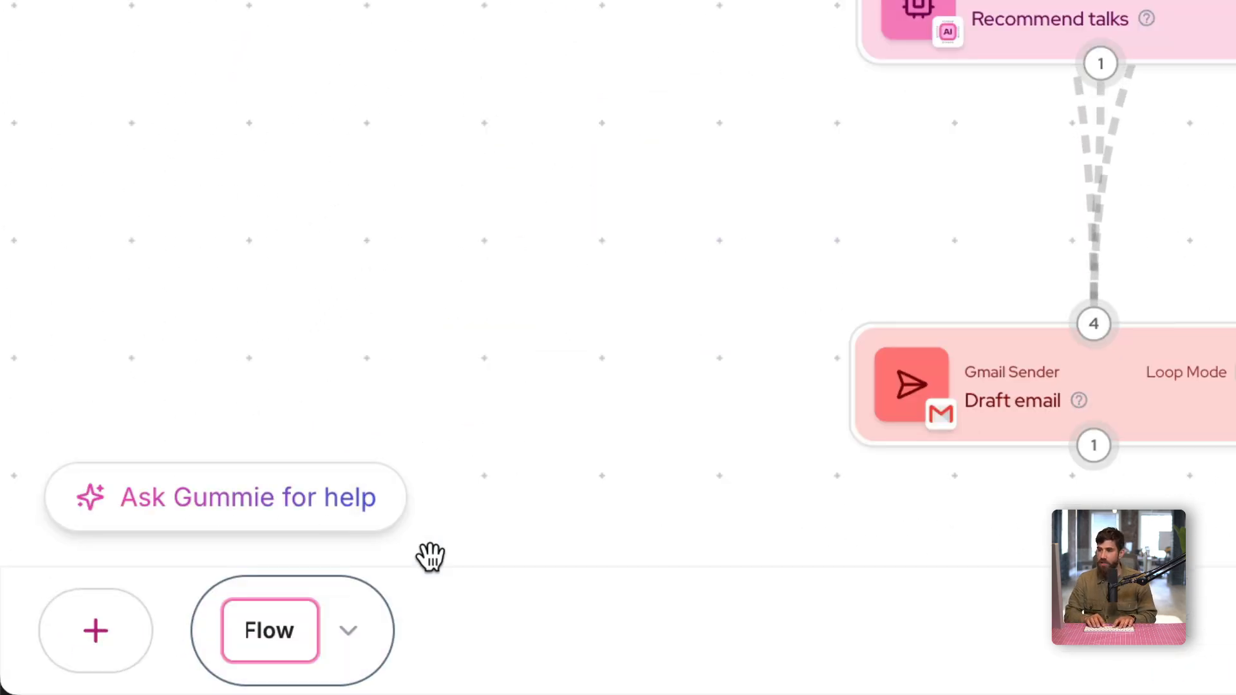
{"action": "key", "text": "ctrl+a"}
{"action": "type", "text": "Draft emai"}
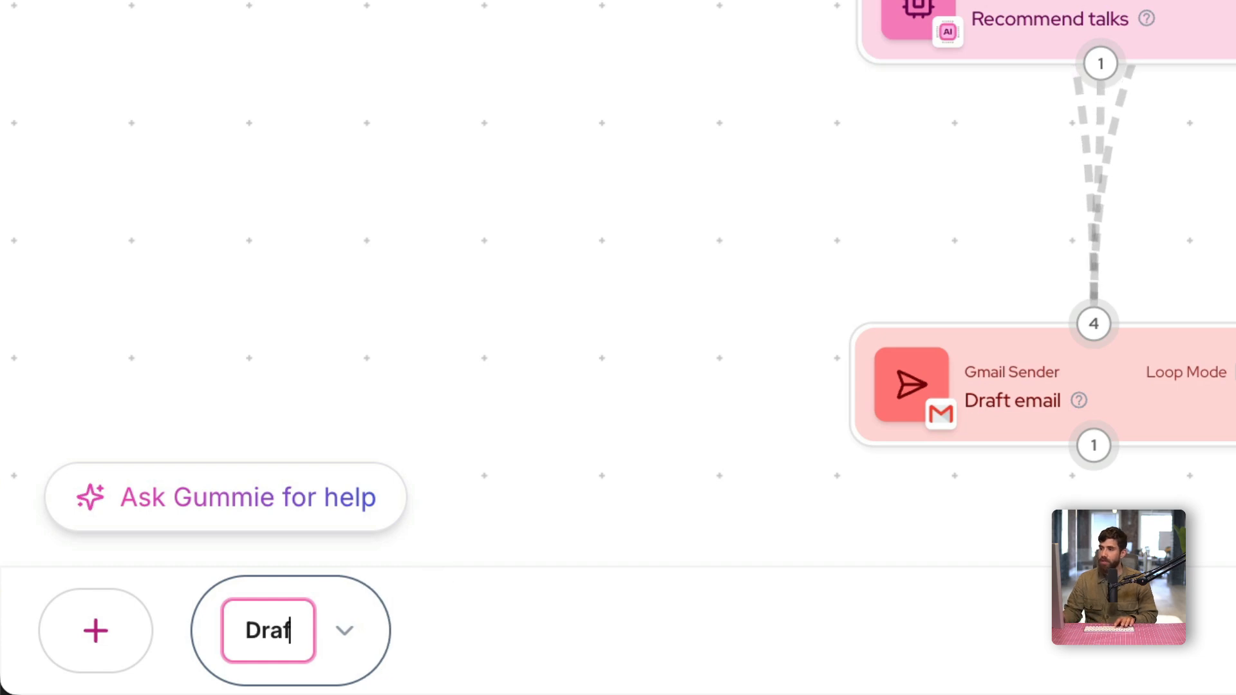
{"action": "type", "text": "l"}
{"action": "key", "text": "Return"}
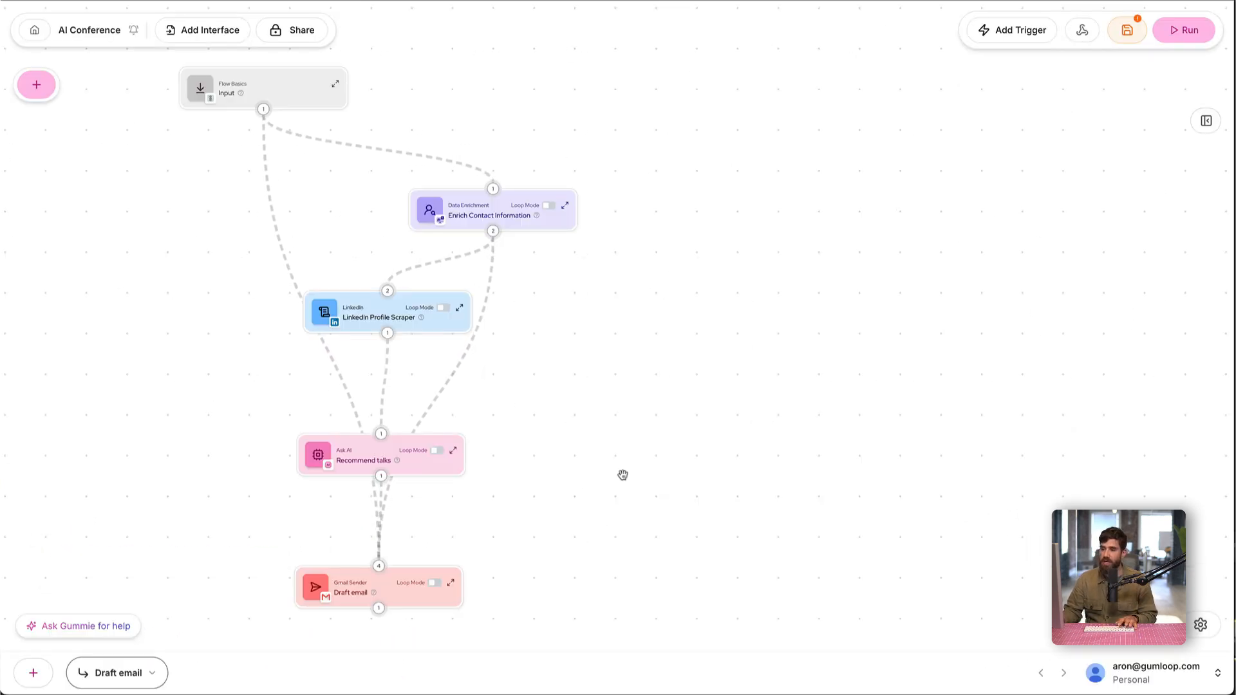
Step: Create a new flow placed before the Draft email flow, and add a Google Sheets Reader node to it
{"action": "left_click", "coordinate": [30, 672]}
{"action": "left_click_drag", "start_coordinate": [221, 672], "coordinate": [135, 673]}
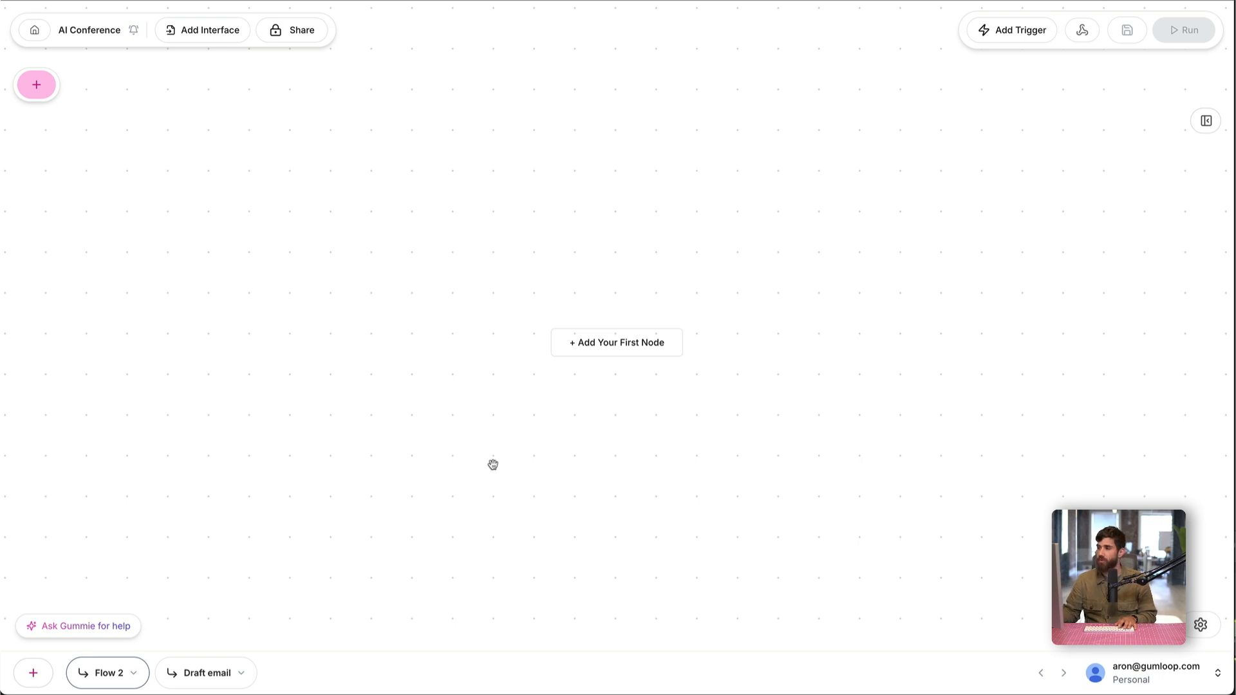
{"action": "left_click", "coordinate": [612, 354]}
{"action": "left_click", "coordinate": [322, 121]}
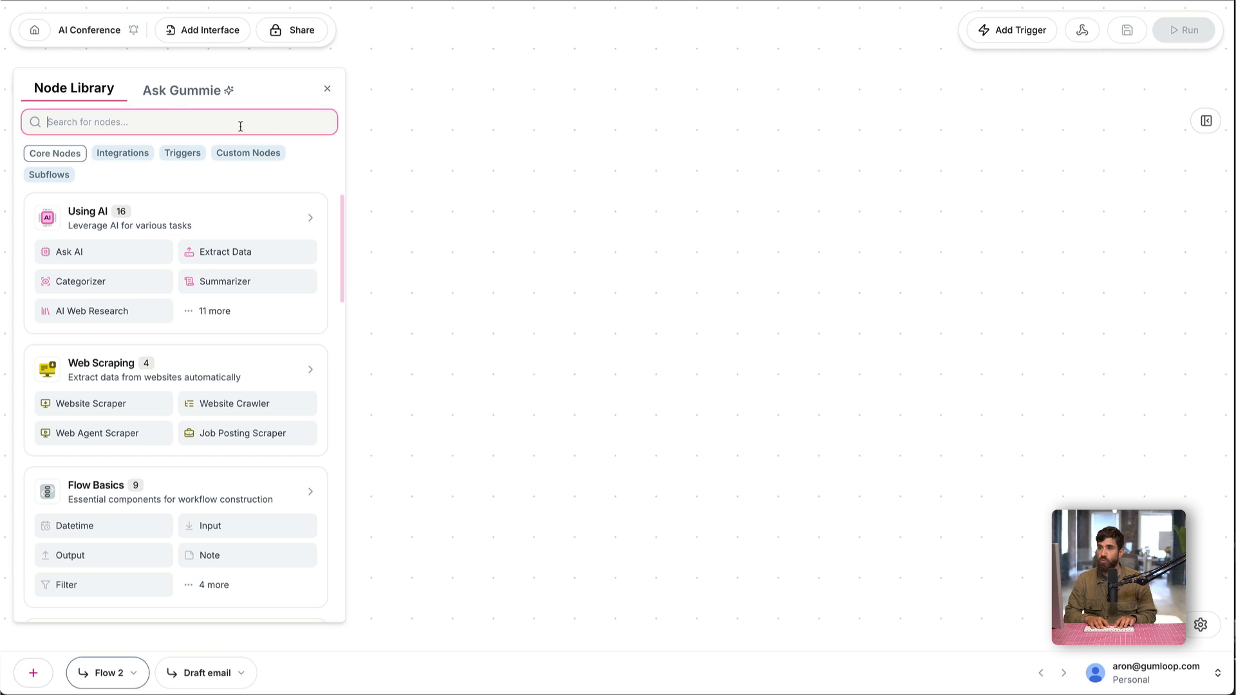
{"action": "type", "text": "shee"}
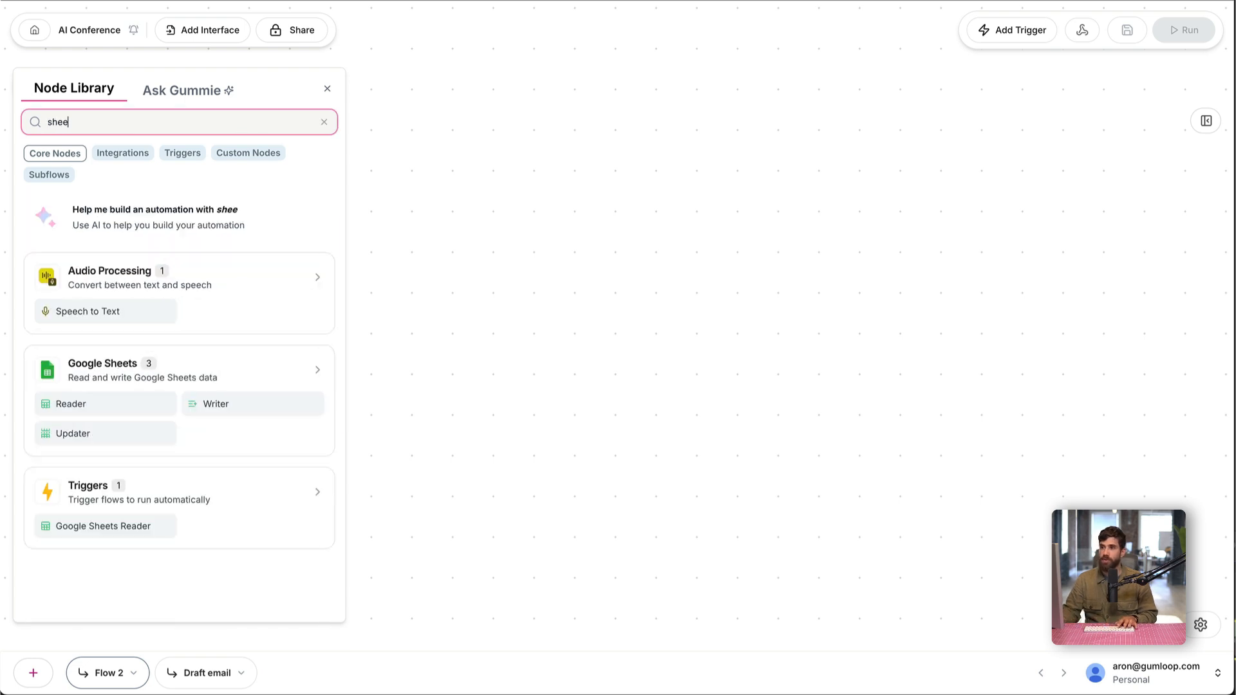
{"action": "type", "text": "t"}
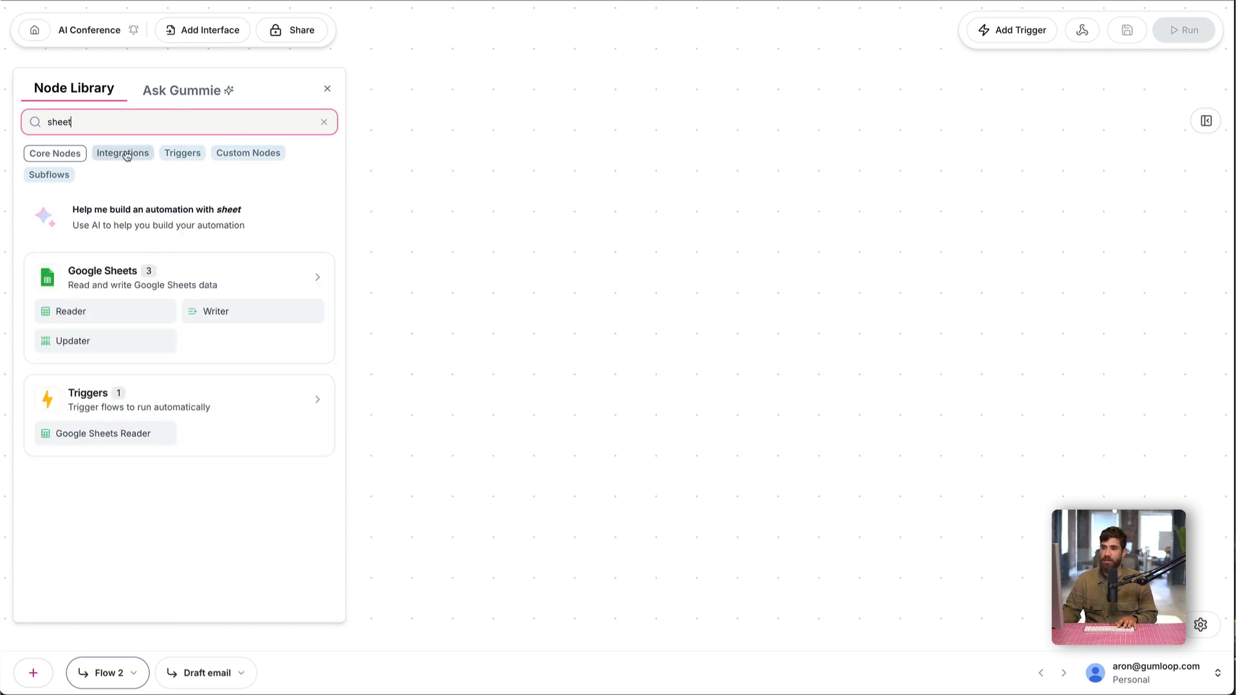
{"action": "left_click", "coordinate": [114, 310]}
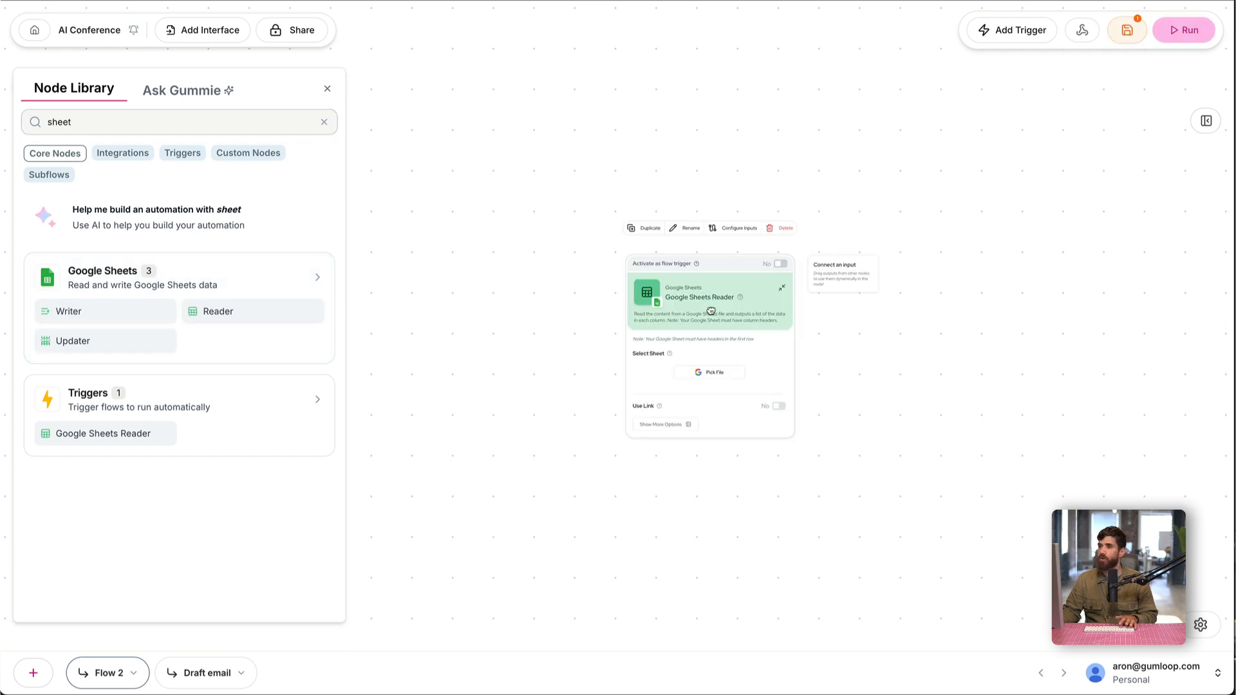
{"action": "left_click", "coordinate": [329, 91]}
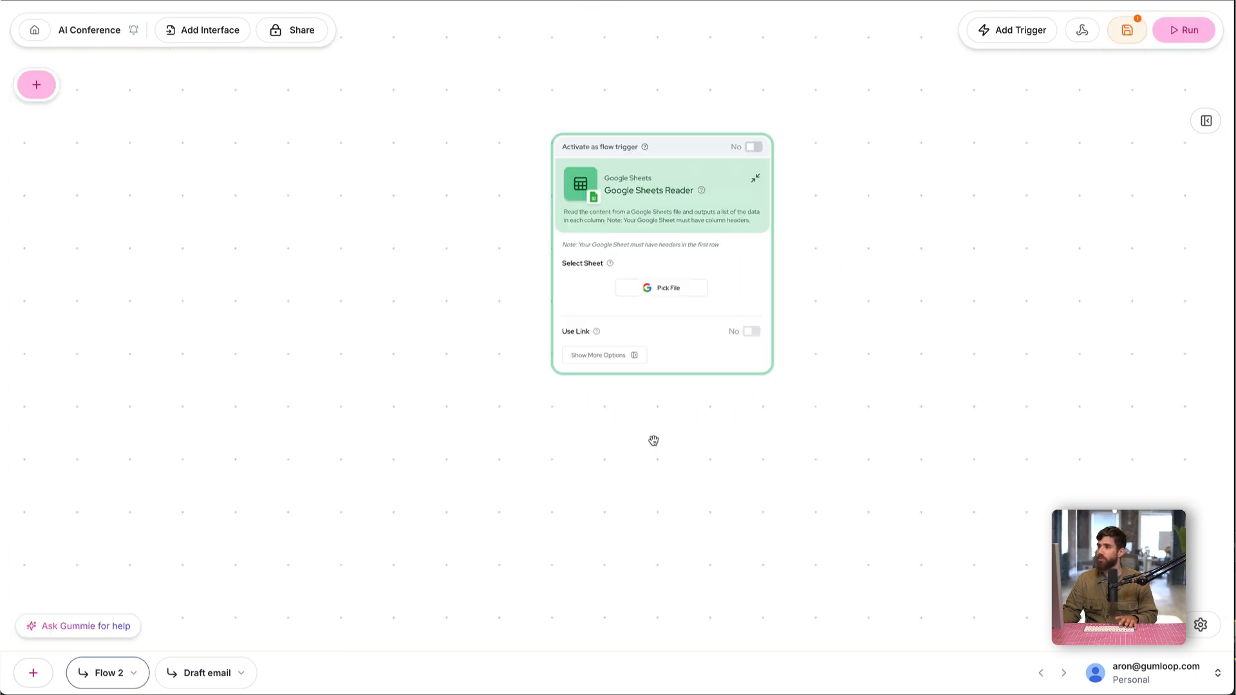
Step: Select the "Conference information" spreadsheet from Google Drive as the Google Sheets Reader's source
{"action": "scroll", "coordinate": [654, 438], "scroll_direction": "up", "scroll_amount": 5}
{"action": "scroll", "coordinate": [722, 469], "scroll_direction": "down", "scroll_amount": 2}
{"action": "left_click", "coordinate": [616, 307]}
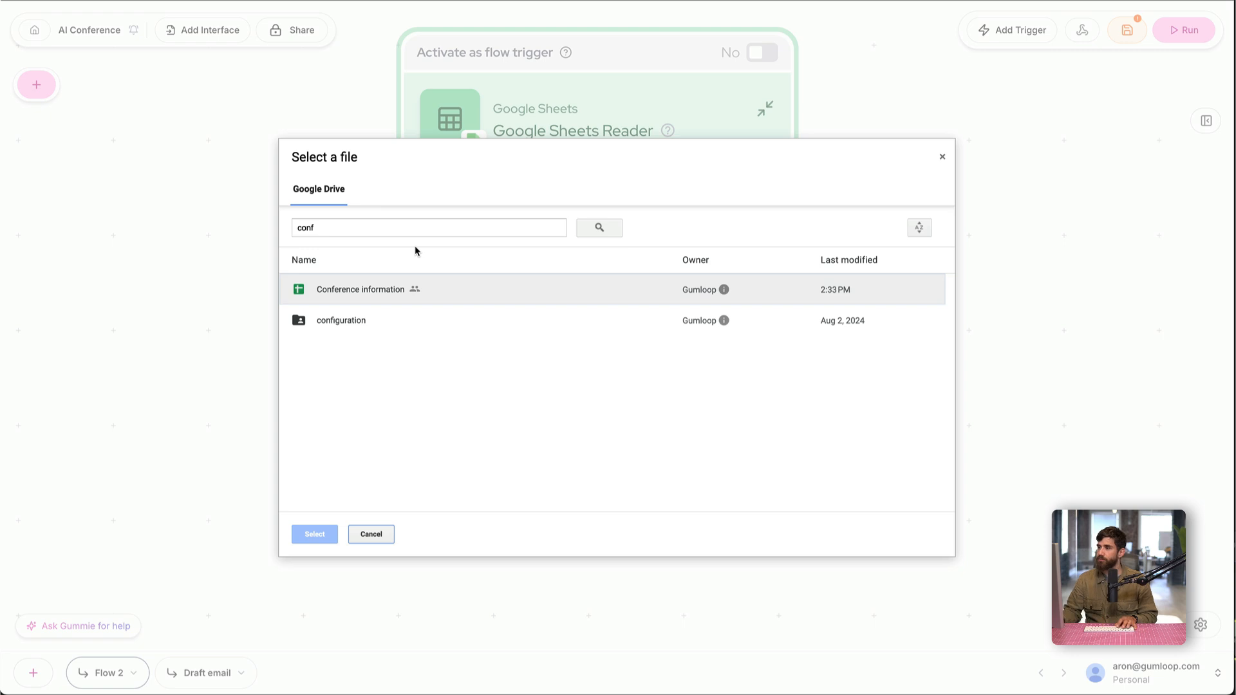
{"action": "double_click", "coordinate": [406, 294]}
Step: Run the new flow and inspect the Company, Email and Name outputs of the Google Sheets Reader
{"action": "scroll", "coordinate": [891, 344], "scroll_direction": "down", "scroll_amount": 2}
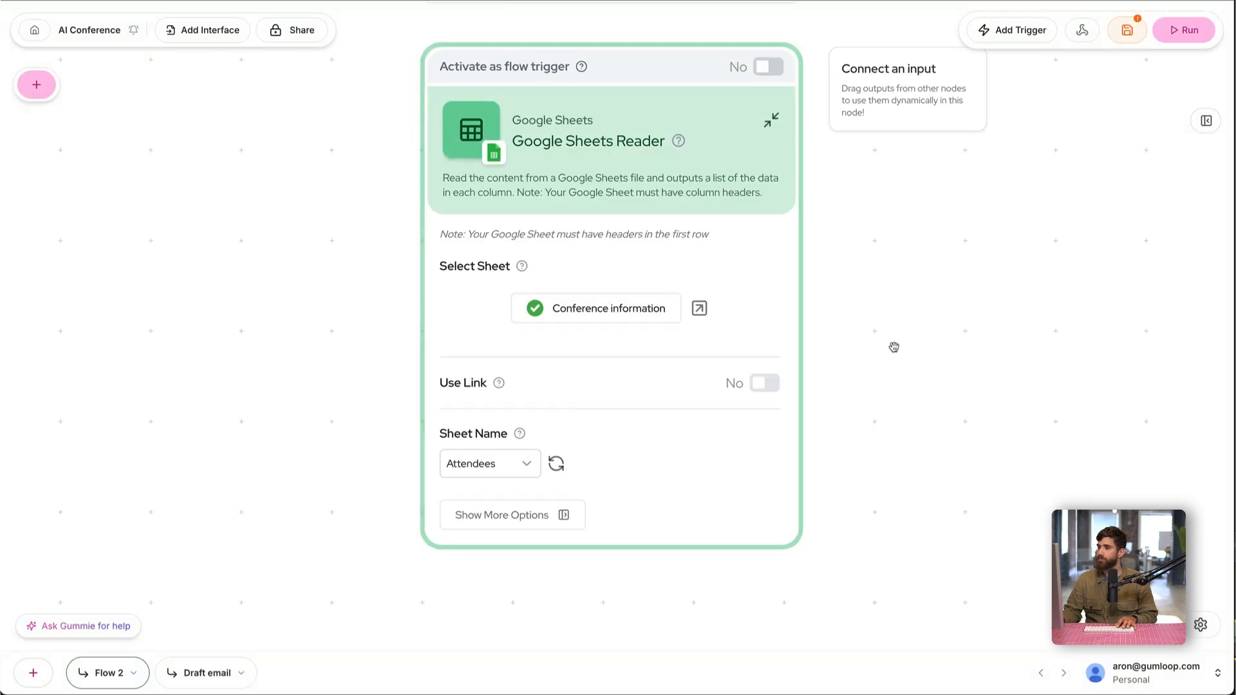
{"action": "left_click_drag", "start_coordinate": [892, 346], "coordinate": [831, 328]}
{"action": "scroll", "coordinate": [831, 328], "scroll_direction": "down", "scroll_amount": 1}
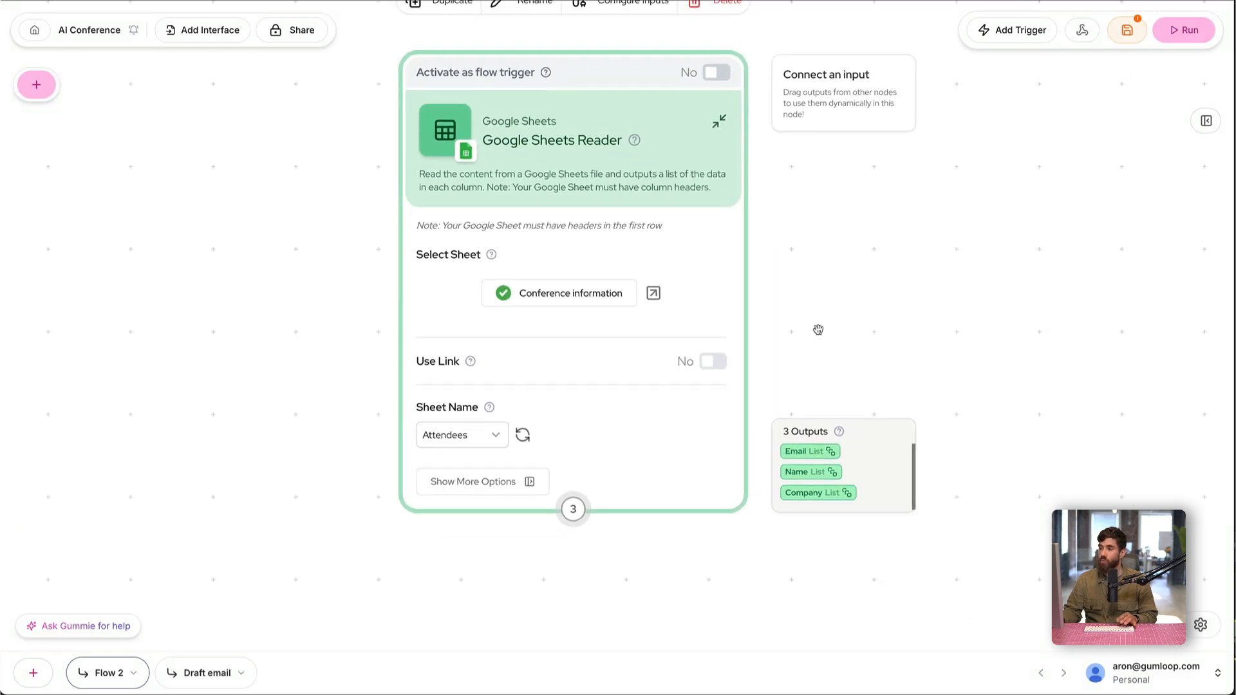
{"action": "left_click", "coordinate": [1181, 31]}
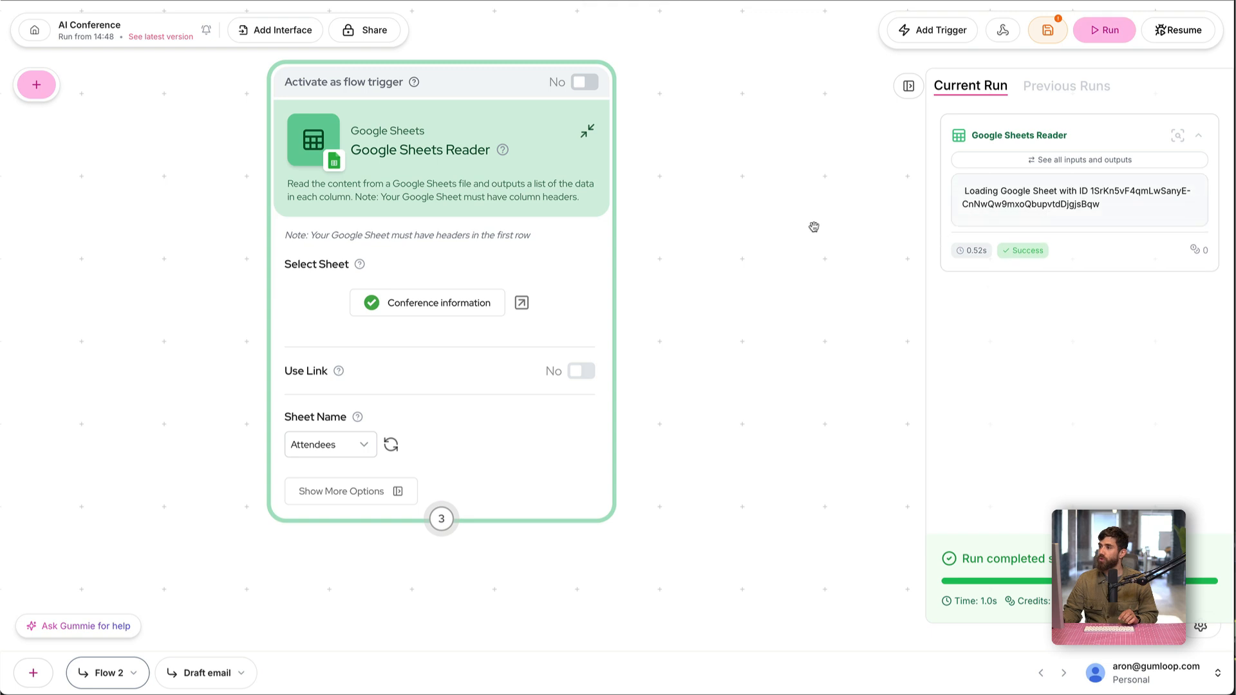
{"action": "left_click", "coordinate": [1092, 162]}
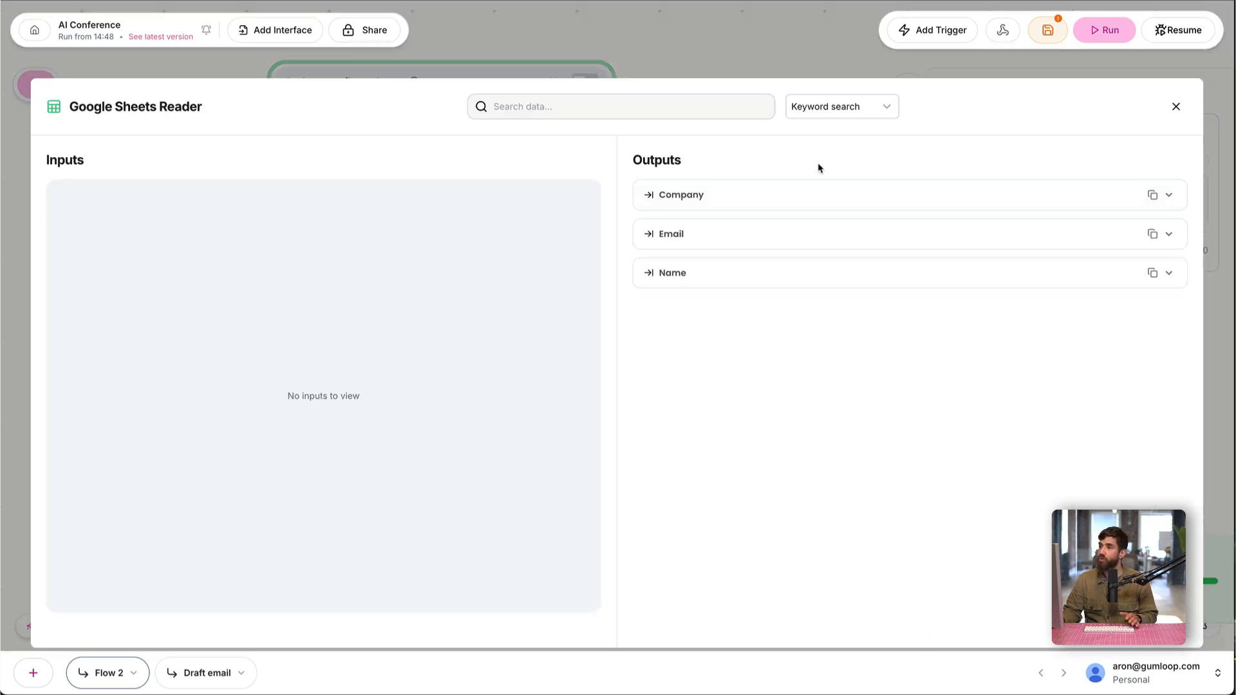
{"action": "left_click", "coordinate": [767, 198]}
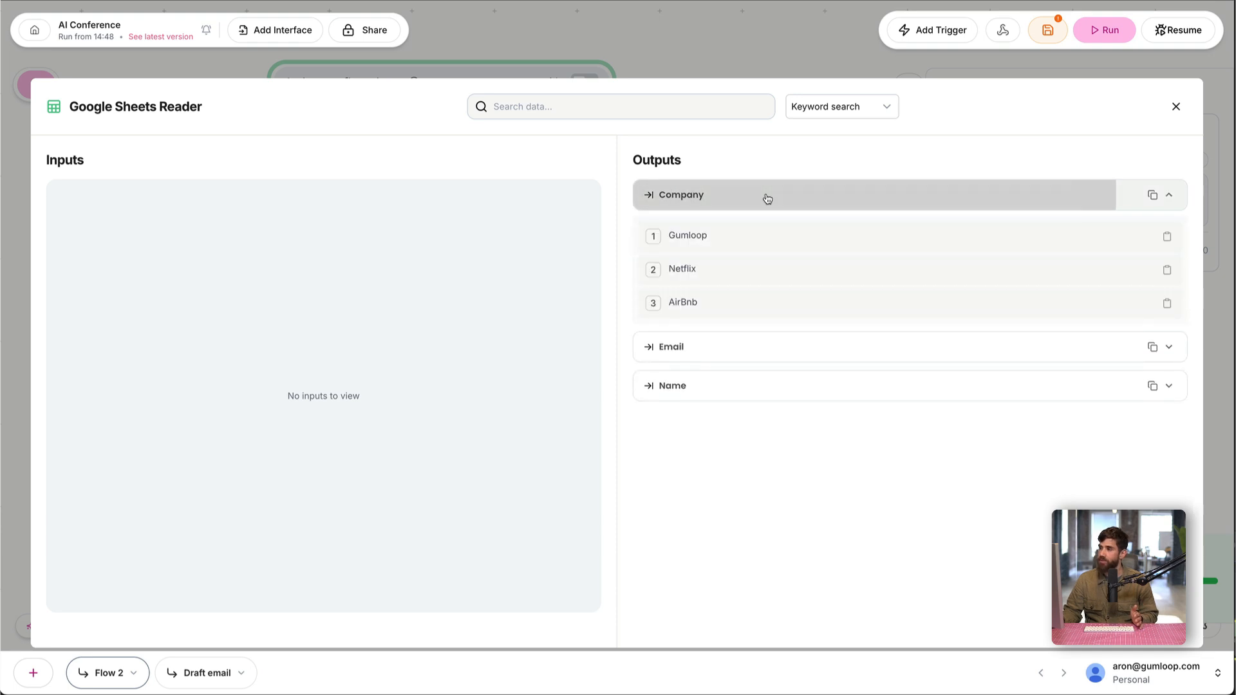
{"action": "left_click", "coordinate": [721, 357]}
{"action": "left_click", "coordinate": [698, 508]}
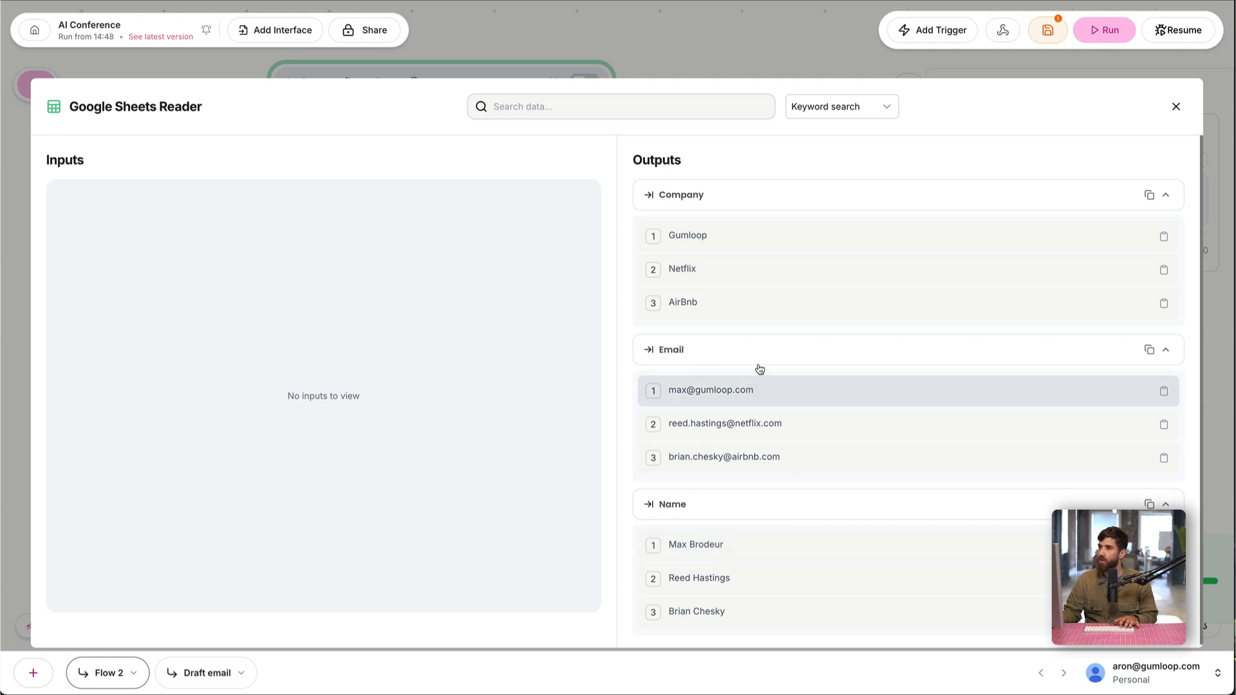
{"action": "left_click", "coordinate": [772, 43]}
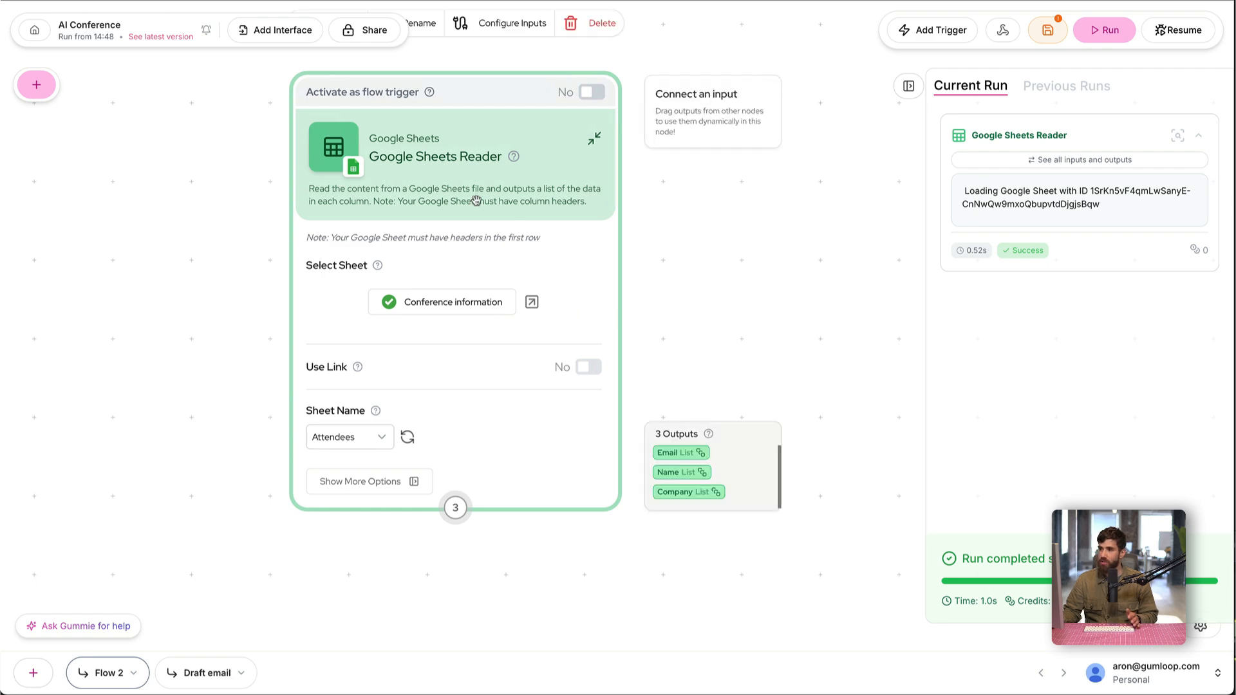
Step: Examine the default value and input name of the Input node in the Draft email flow
{"action": "left_click", "coordinate": [200, 674]}
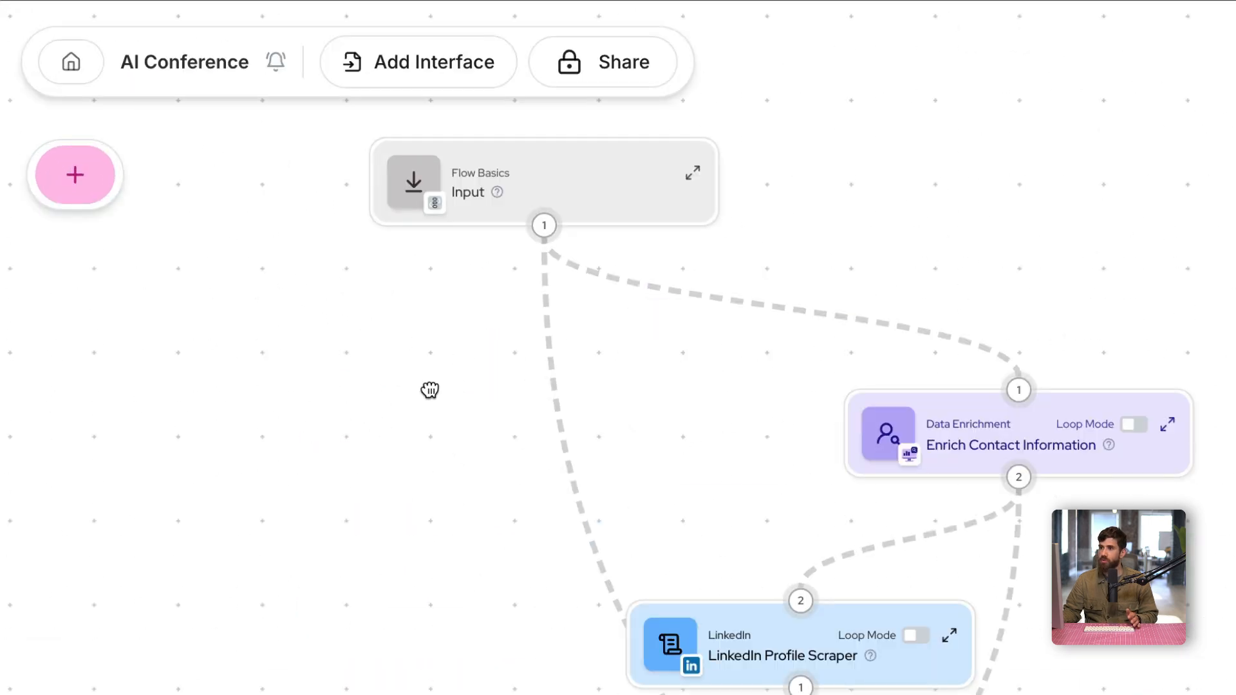
{"action": "left_click", "coordinate": [730, 270]}
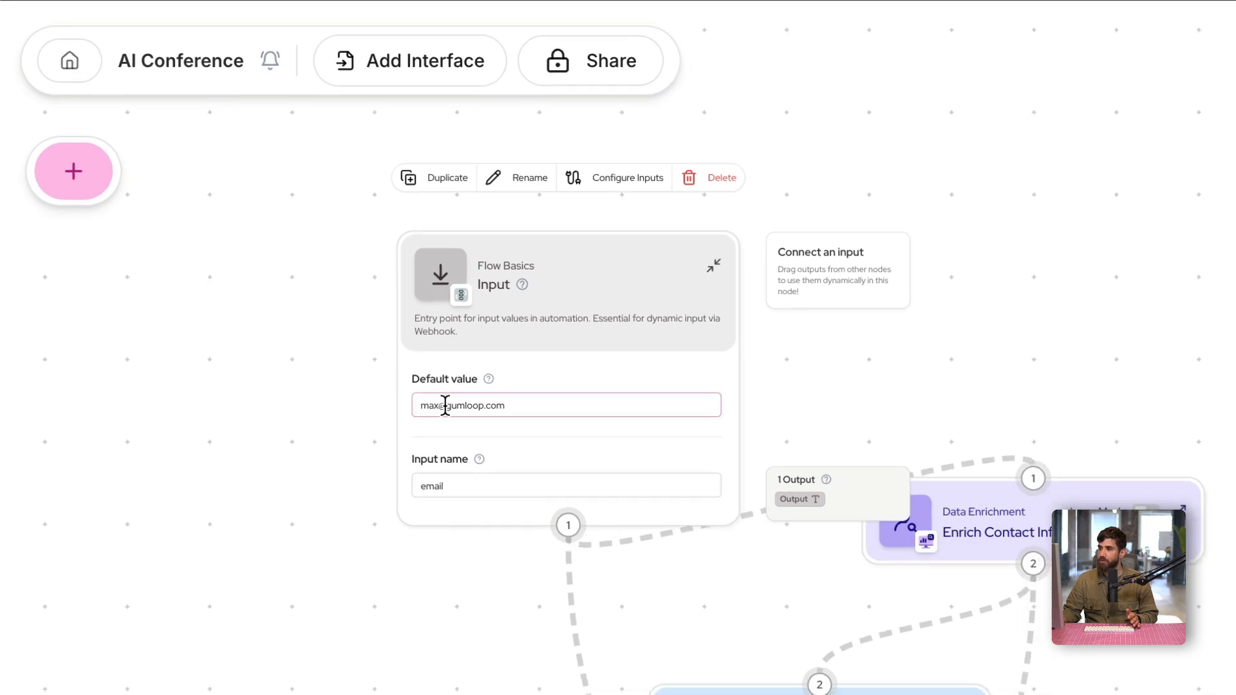
{"action": "left_click", "coordinate": [116, 676]}
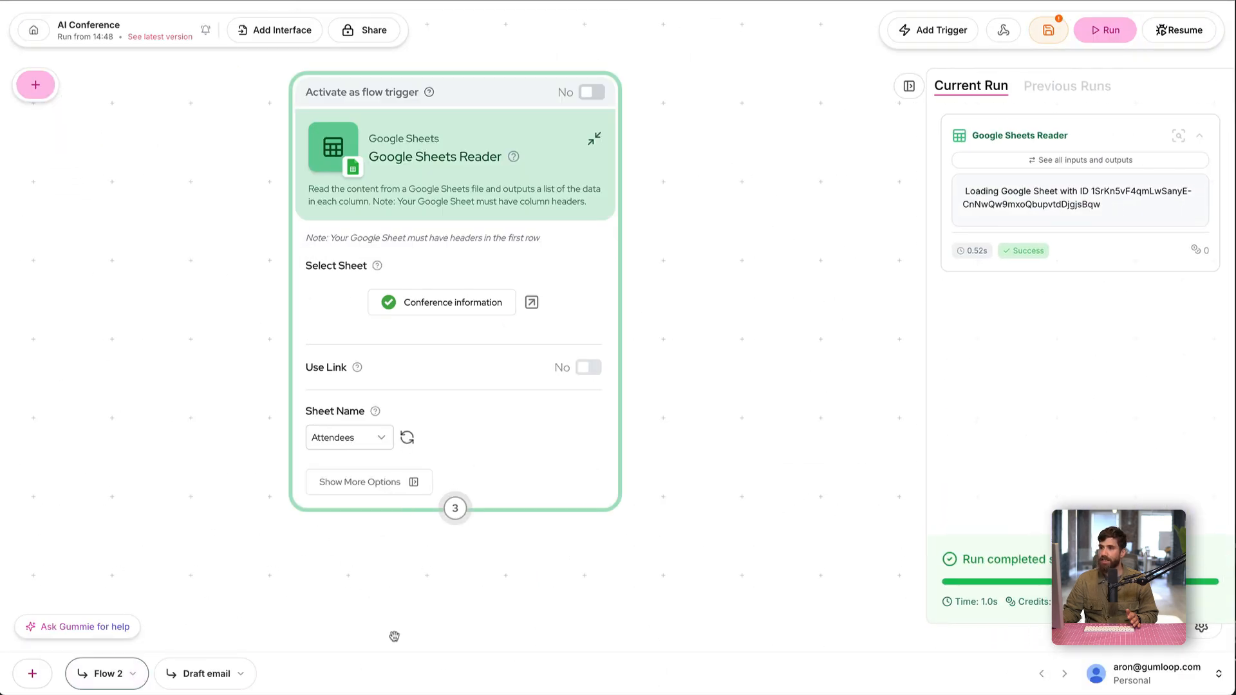
{"action": "left_click", "coordinate": [201, 673]}
{"action": "left_click", "coordinate": [352, 134]}
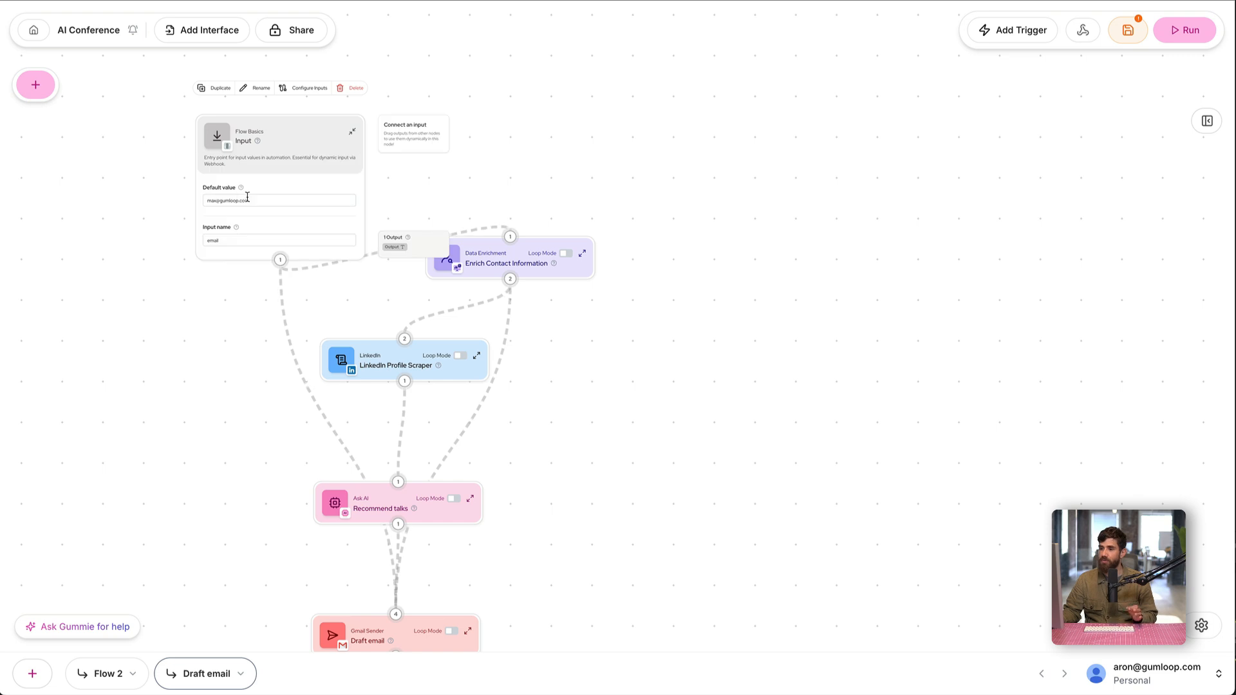
{"action": "left_click", "coordinate": [353, 132]}
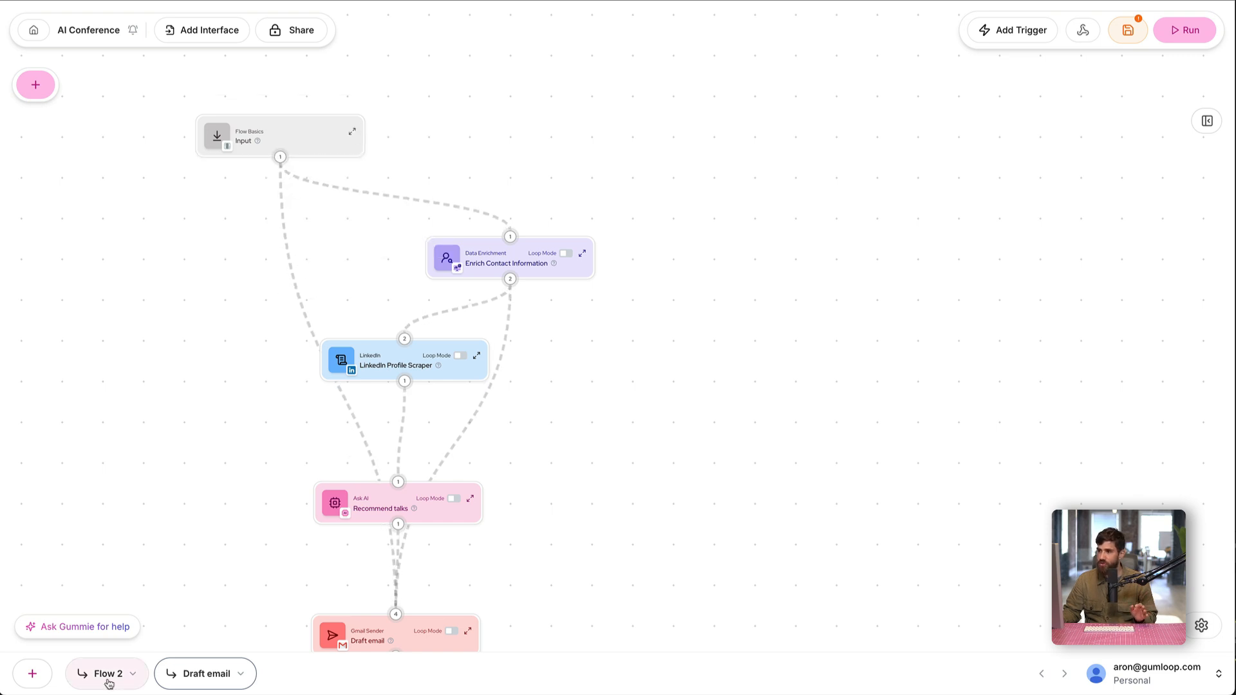
Step: Set the Number of Rows of the Google Sheets Reader in Flow 2 to 1
{"action": "left_click", "coordinate": [115, 676]}
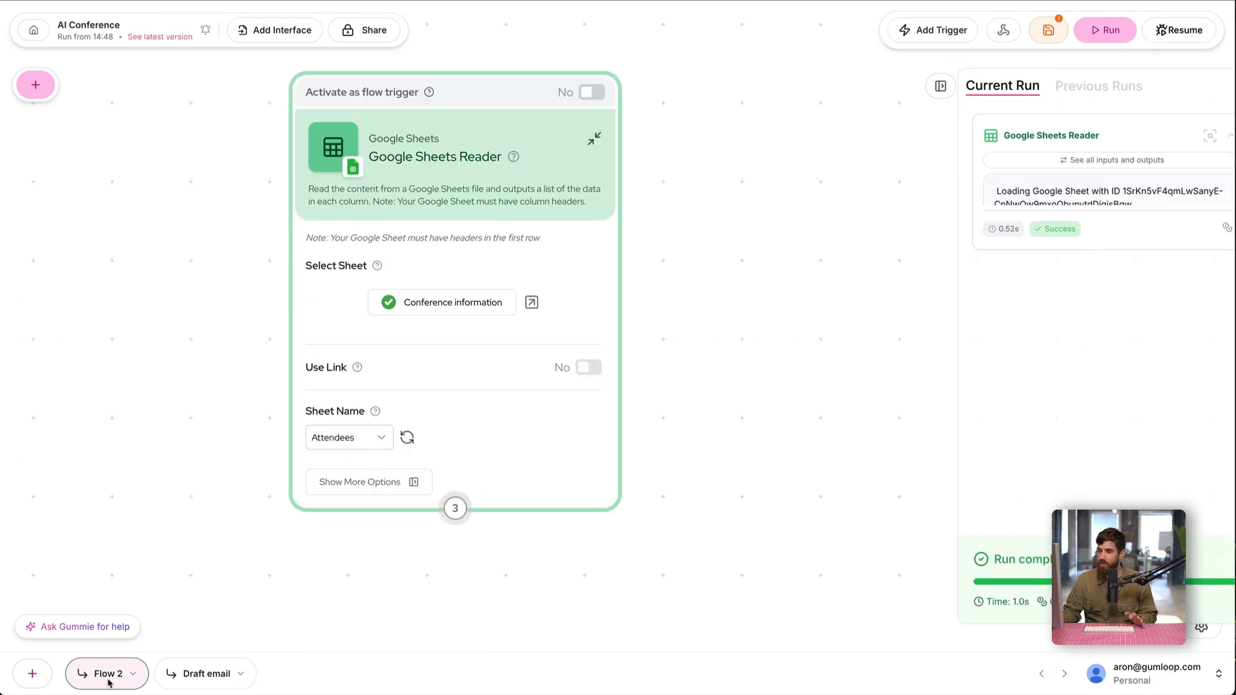
{"action": "left_click", "coordinate": [379, 489]}
{"action": "scroll", "coordinate": [711, 433], "scroll_direction": "down", "scroll_amount": 1}
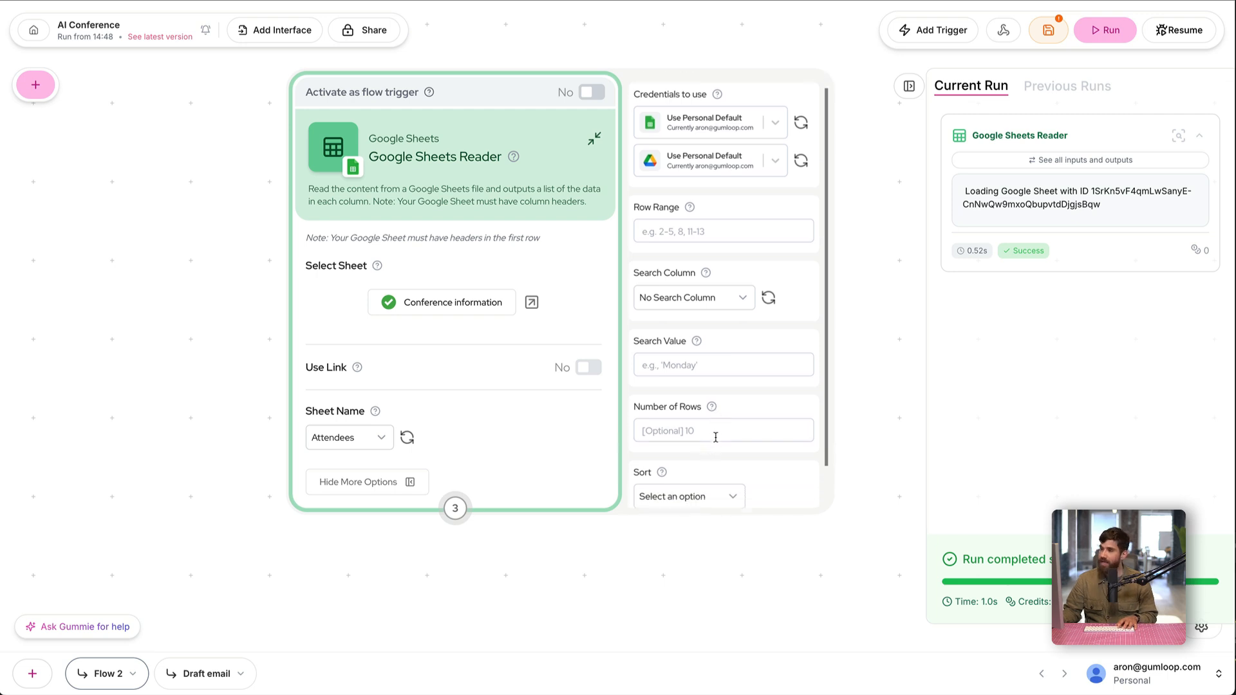
{"action": "left_click", "coordinate": [710, 426]}
{"action": "type", "text": "1"}
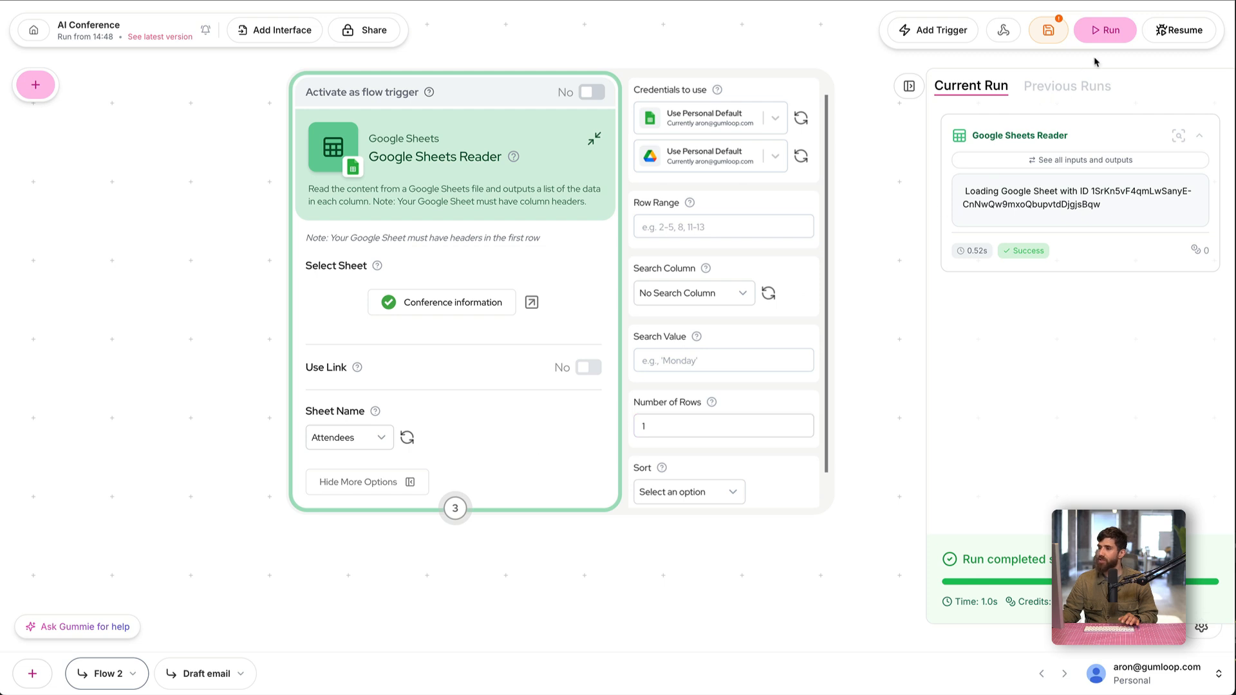
Step: Run Flow 2 again and save the flows, collapsing the reader node's extra options
{"action": "left_click", "coordinate": [1104, 29]}
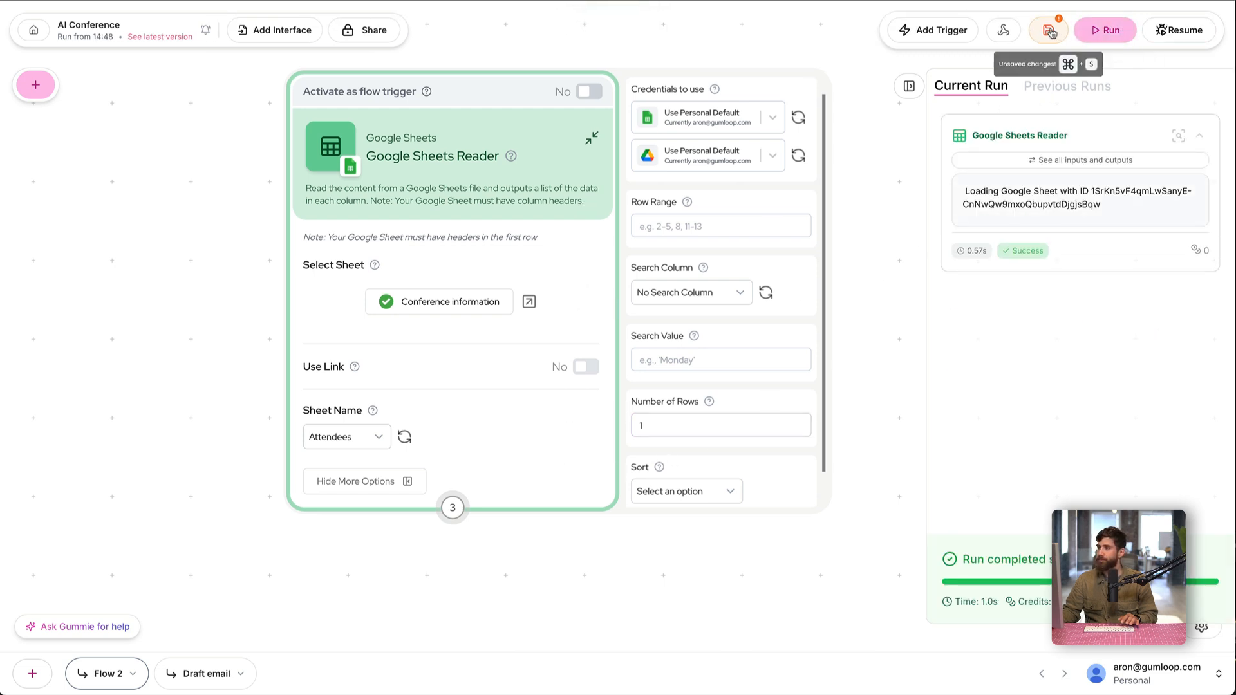
{"action": "left_click", "coordinate": [1047, 30]}
{"action": "left_click", "coordinate": [422, 474]}
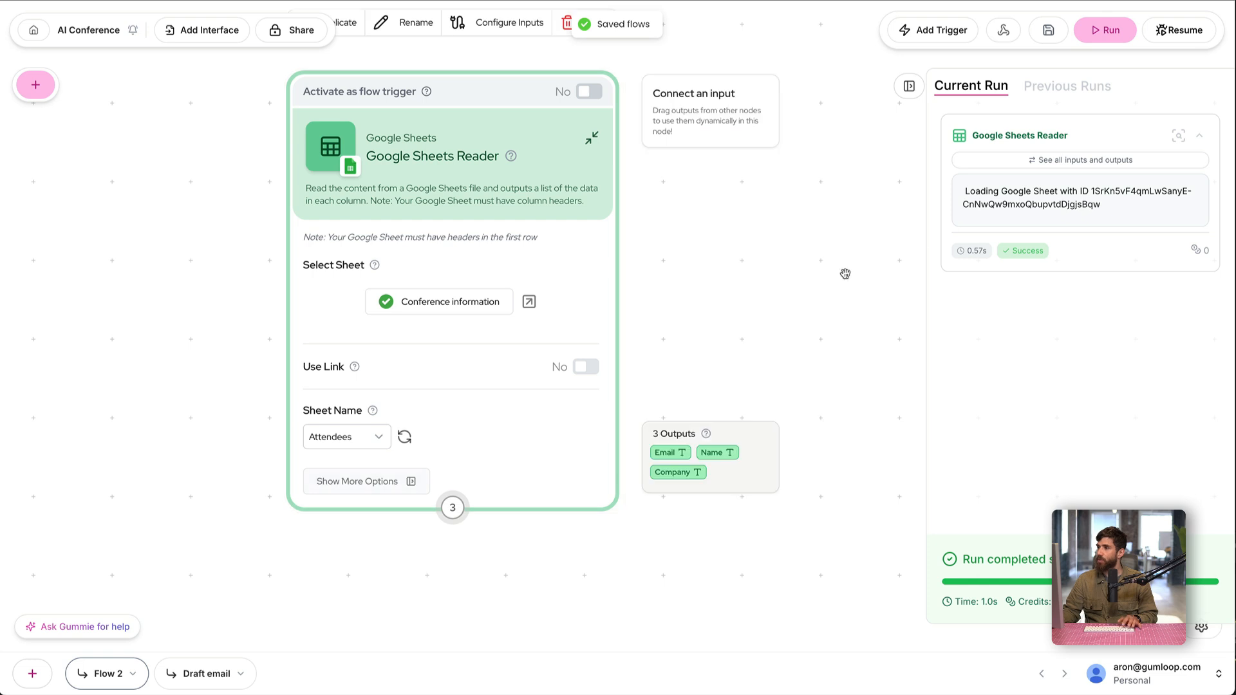
Step: Examine the Email, Name and Company outputs from the latest Google Sheets Reader run
{"action": "left_click", "coordinate": [1050, 159]}
{"action": "left_click", "coordinate": [717, 242]}
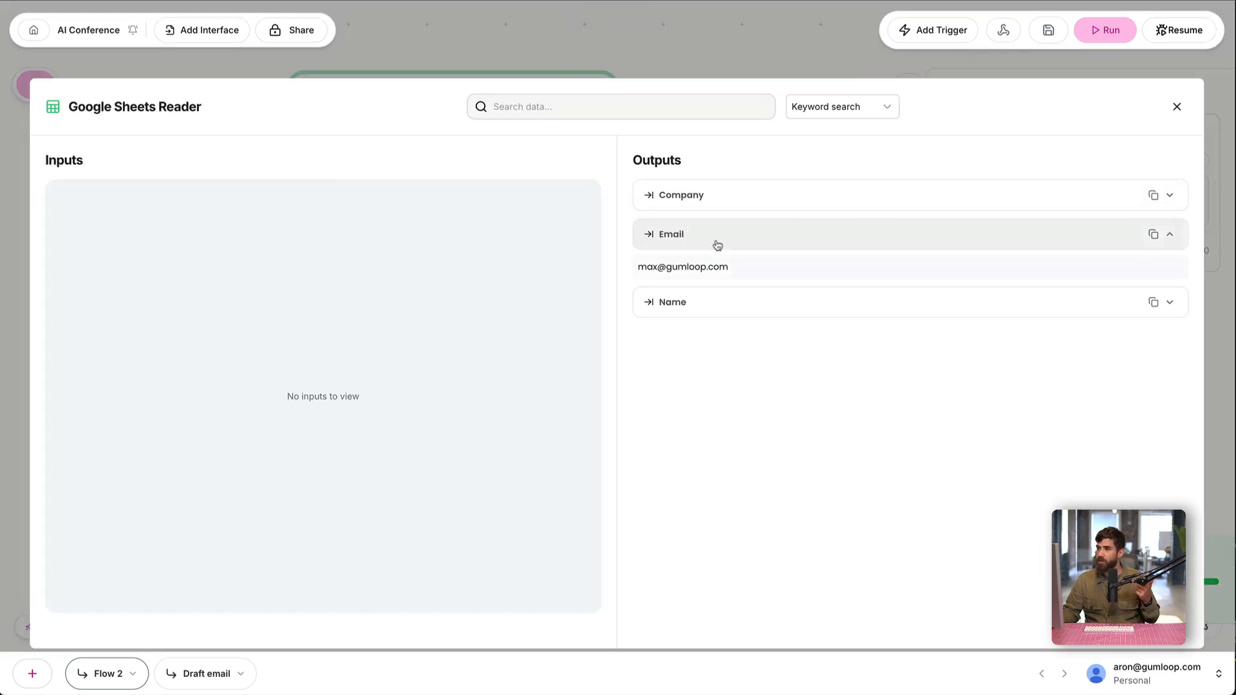
{"action": "left_click", "coordinate": [707, 308]}
{"action": "left_click", "coordinate": [716, 197]}
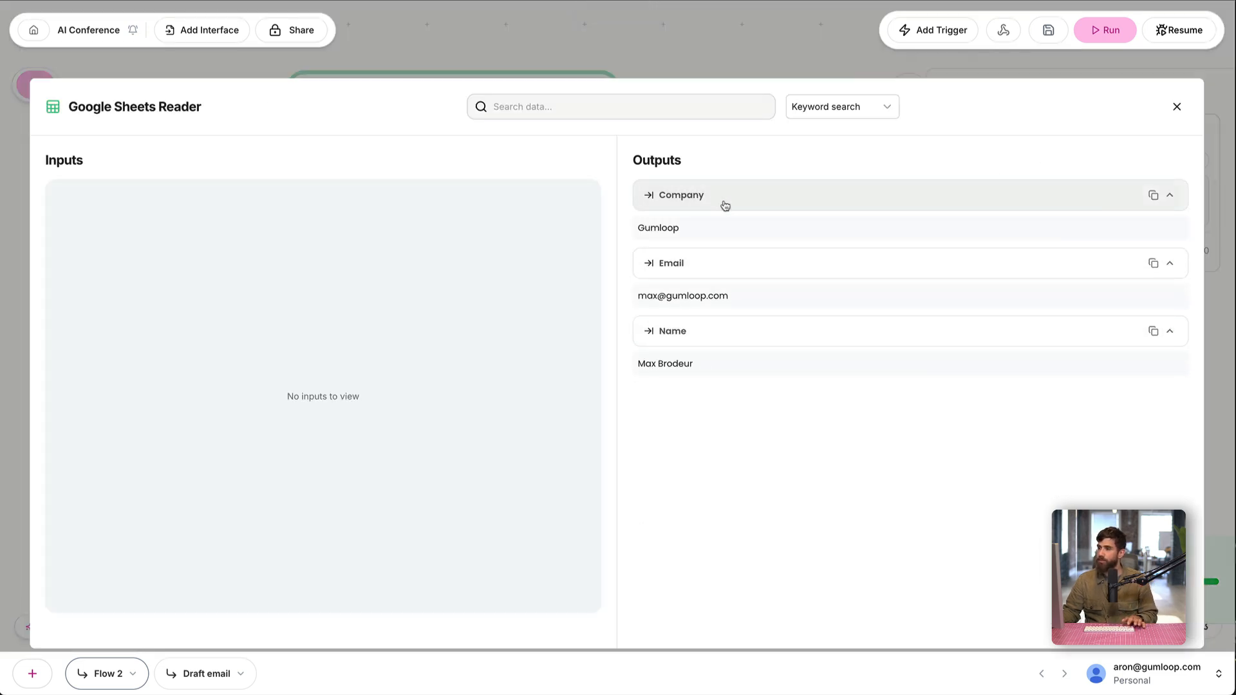
{"action": "left_click", "coordinate": [716, 50]}
Step: Compare the Draft email flow's nodes with the Google Sheets Reader in Flow 2
{"action": "left_click_drag", "start_coordinate": [688, 367], "coordinate": [739, 323]}
{"action": "scroll", "coordinate": [733, 284], "scroll_direction": "down", "scroll_amount": 2}
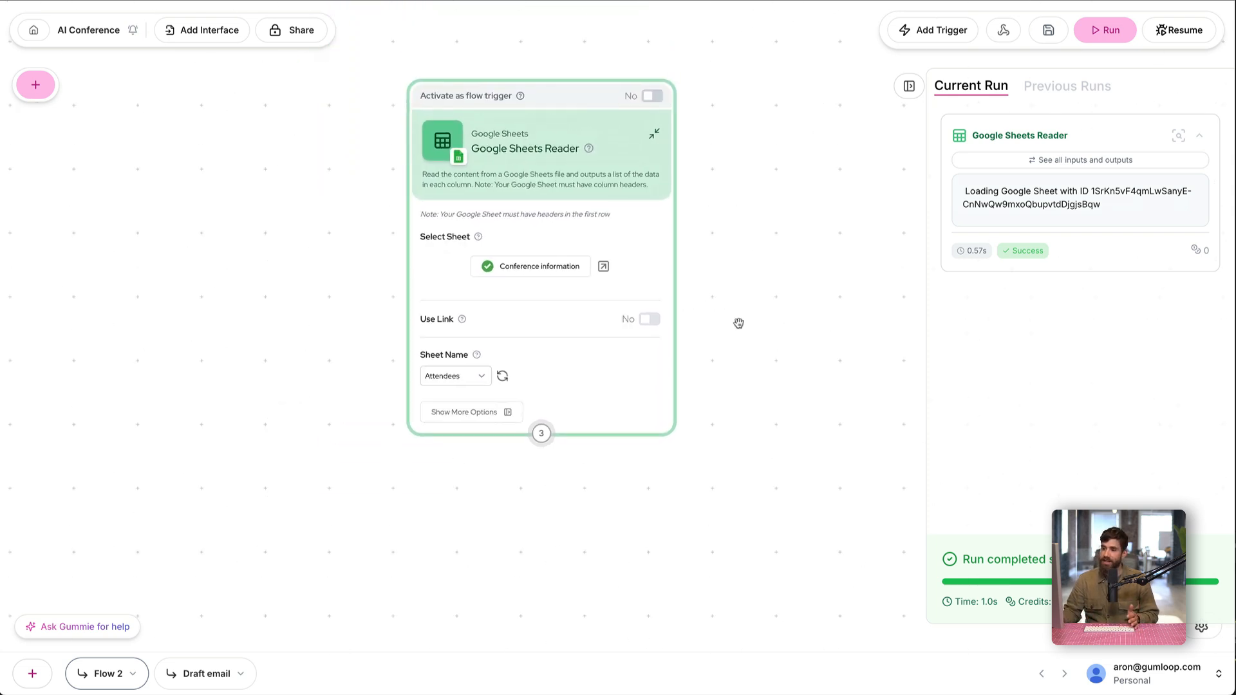
{"action": "left_click", "coordinate": [209, 672]}
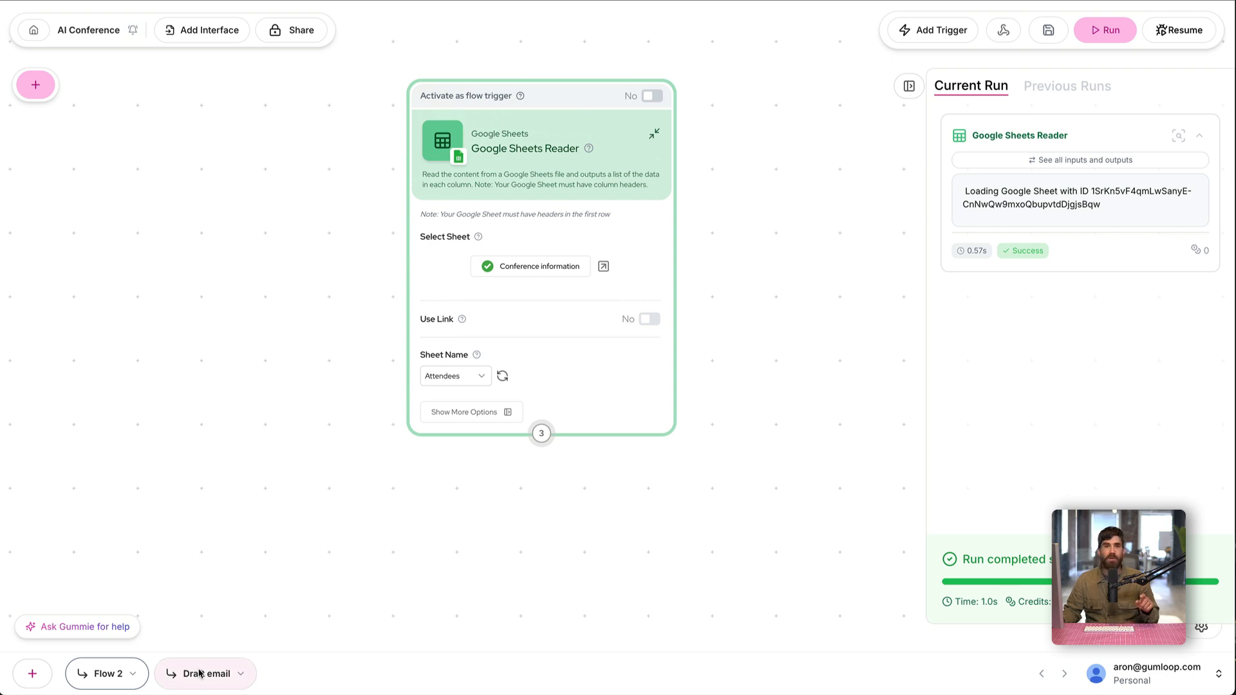
{"action": "left_click_drag", "start_coordinate": [581, 444], "coordinate": [590, 419]}
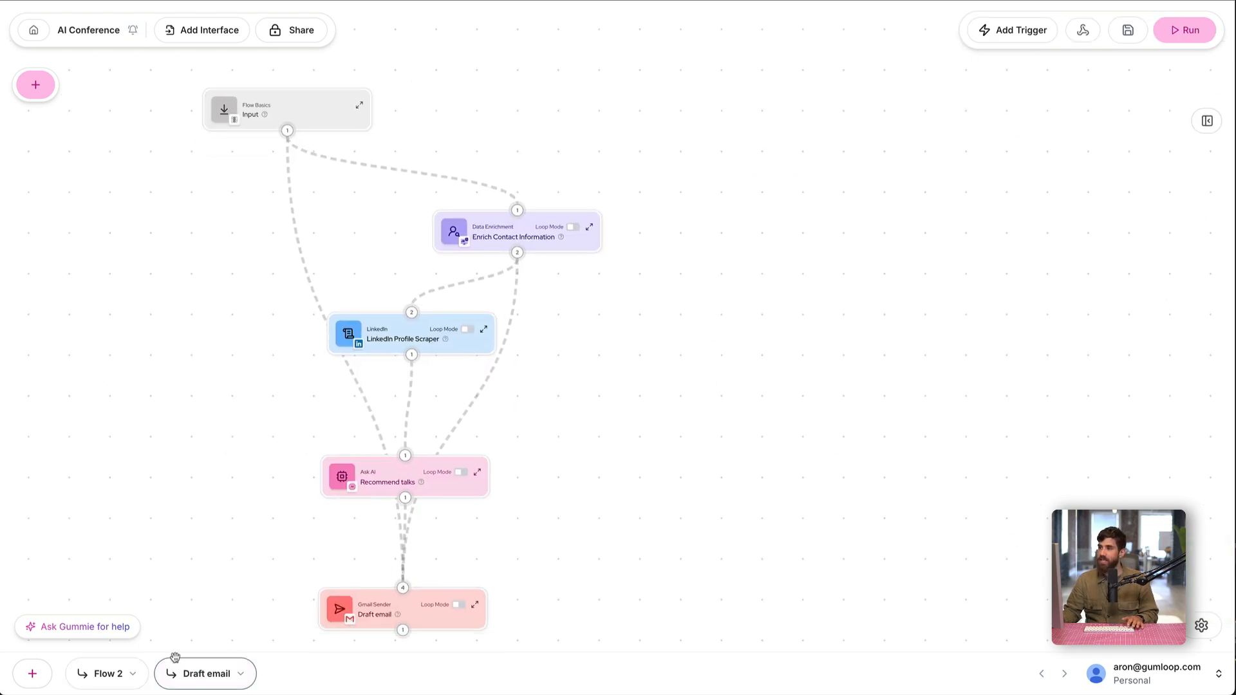
{"action": "left_click", "coordinate": [120, 675]}
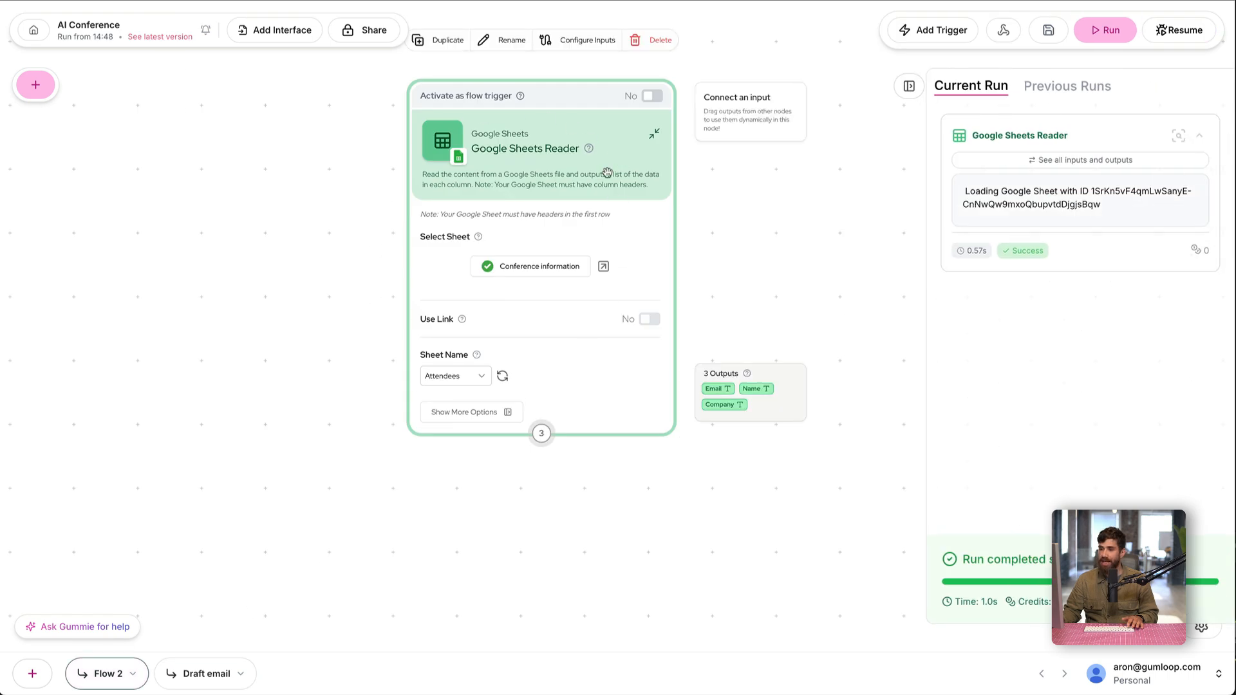
{"action": "left_click", "coordinate": [203, 676]}
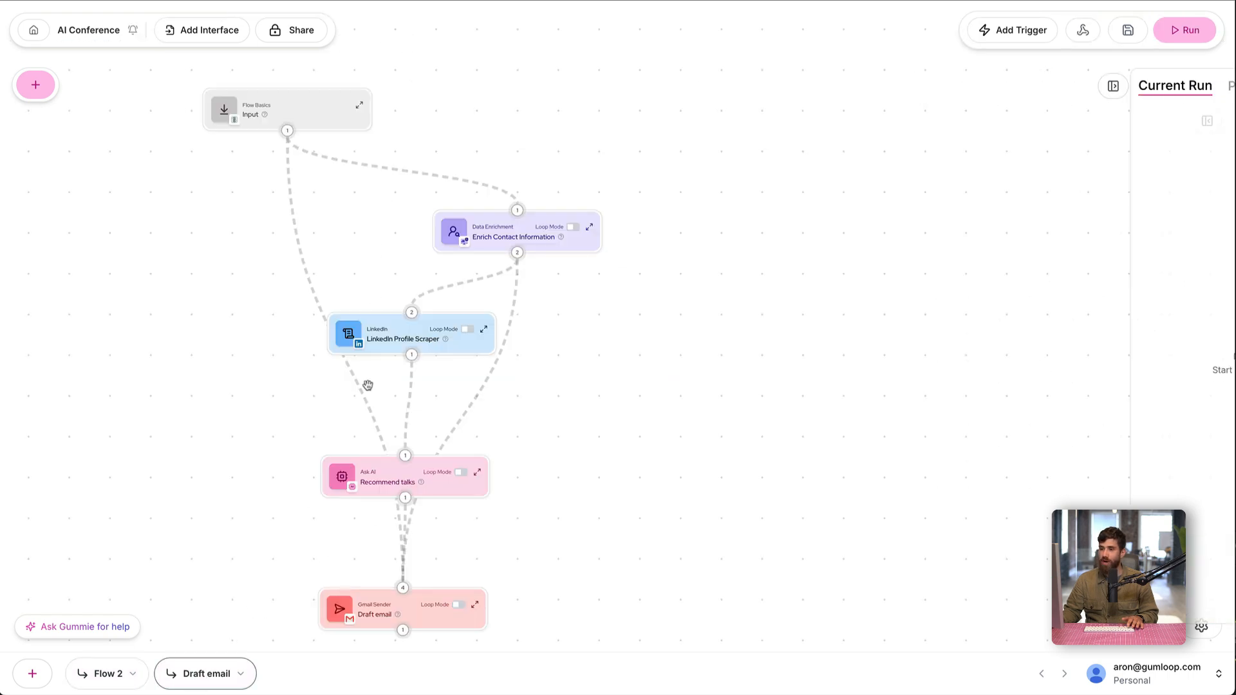
{"action": "left_click", "coordinate": [108, 683]}
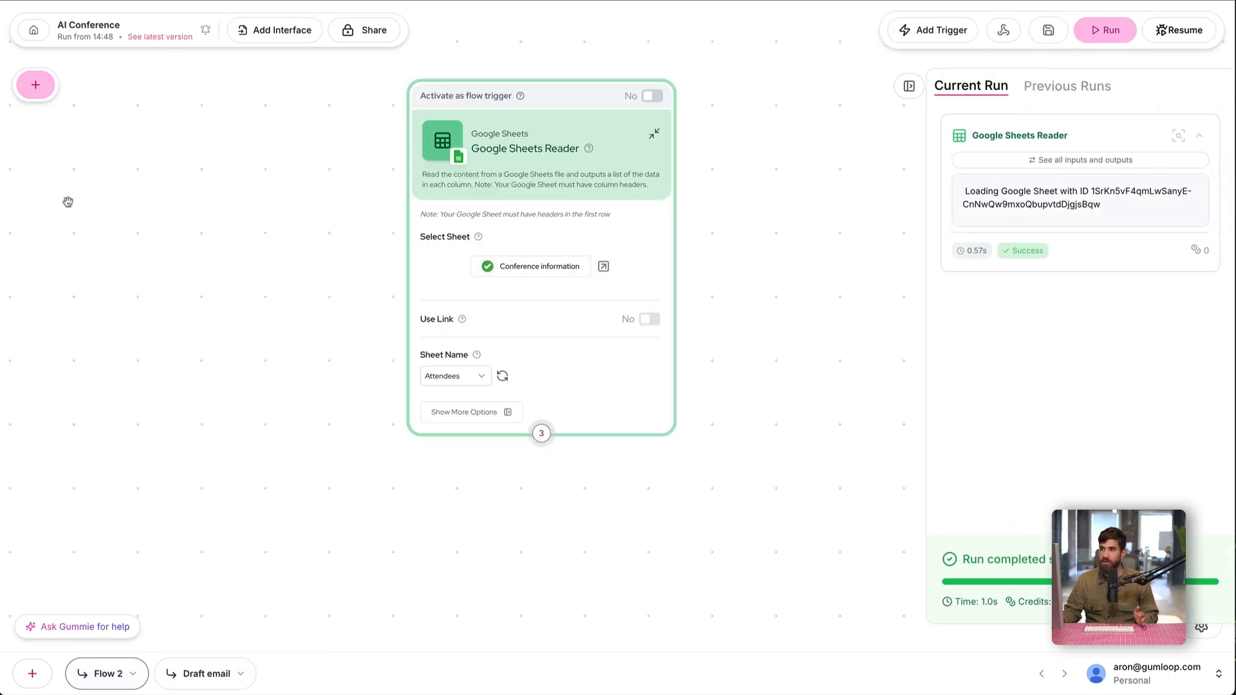
Step: Add the Draft email flow as a subflow node in Flow 2, placed below the Google Sheets Reader
{"action": "left_click", "coordinate": [36, 86]}
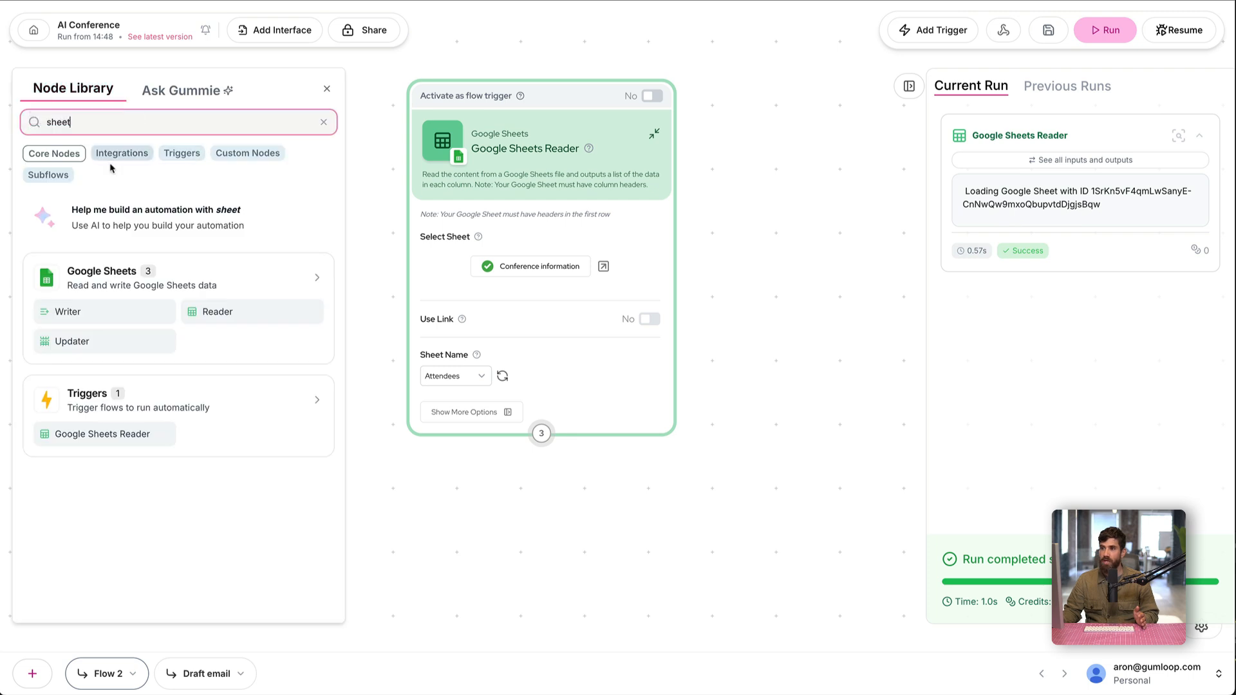
{"action": "left_click", "coordinate": [46, 182]}
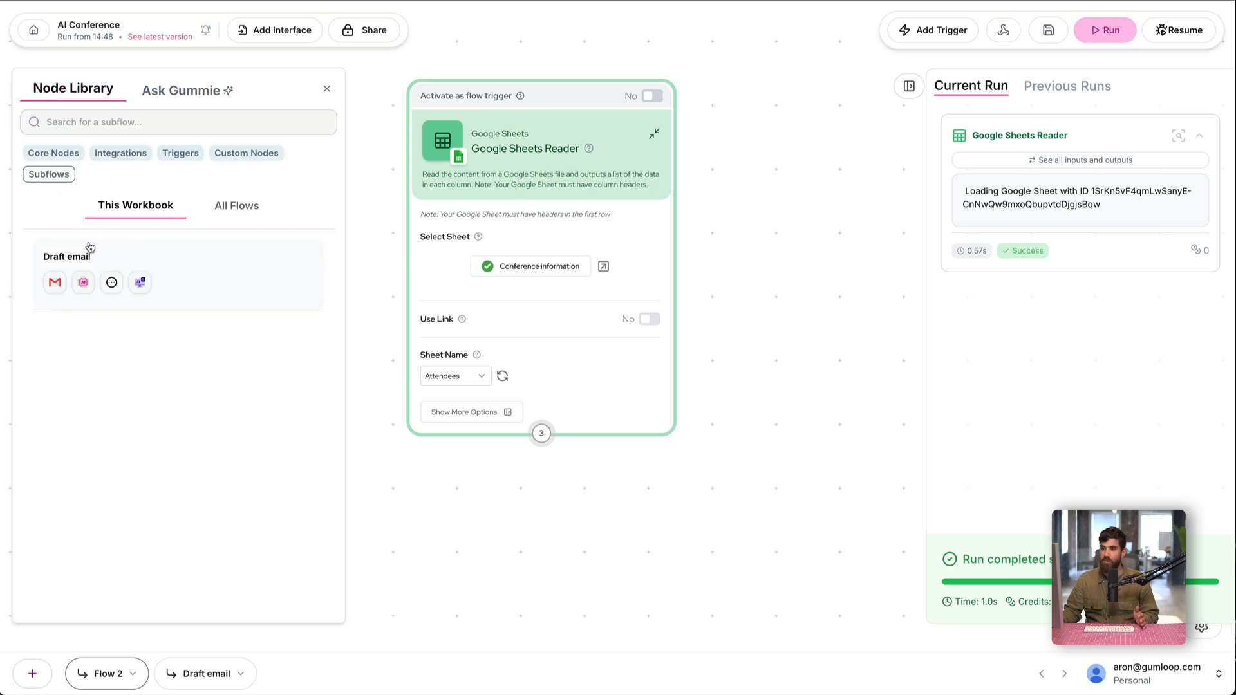
{"action": "left_click", "coordinate": [201, 277]}
{"action": "left_click_drag", "start_coordinate": [806, 260], "coordinate": [639, 538]}
{"action": "left_click_drag", "start_coordinate": [793, 321], "coordinate": [833, 212]}
{"action": "left_click_drag", "start_coordinate": [653, 425], "coordinate": [598, 460]}
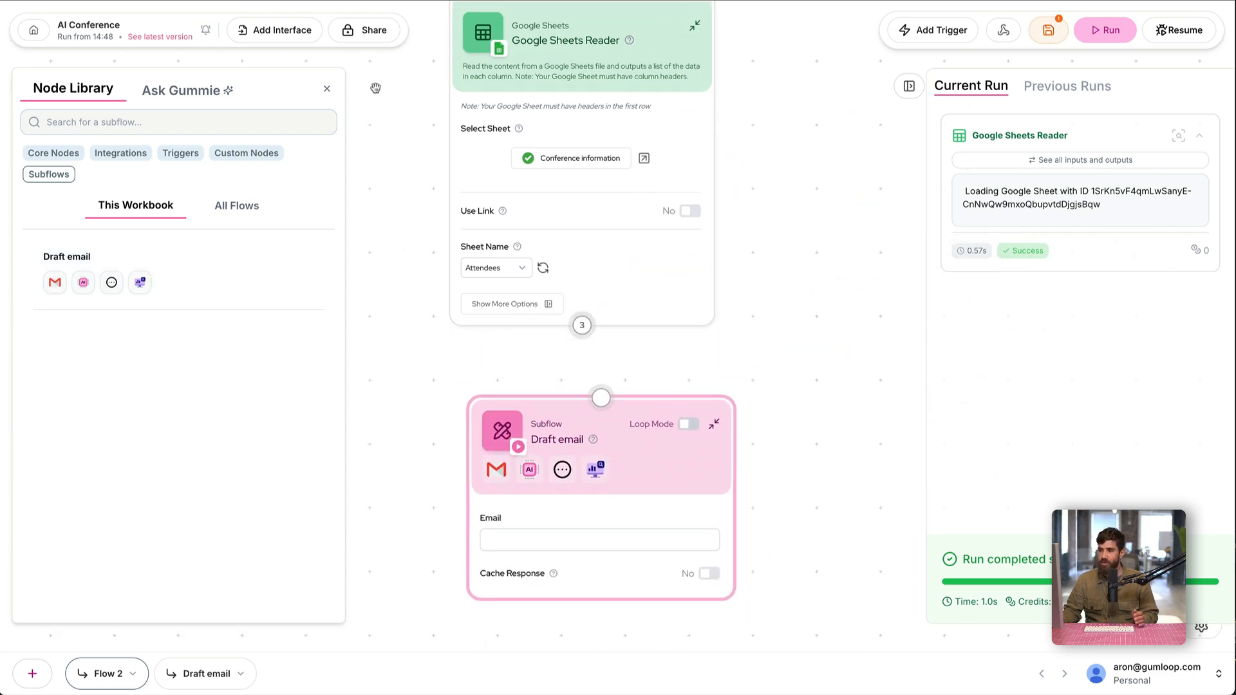
{"action": "left_click", "coordinate": [325, 92]}
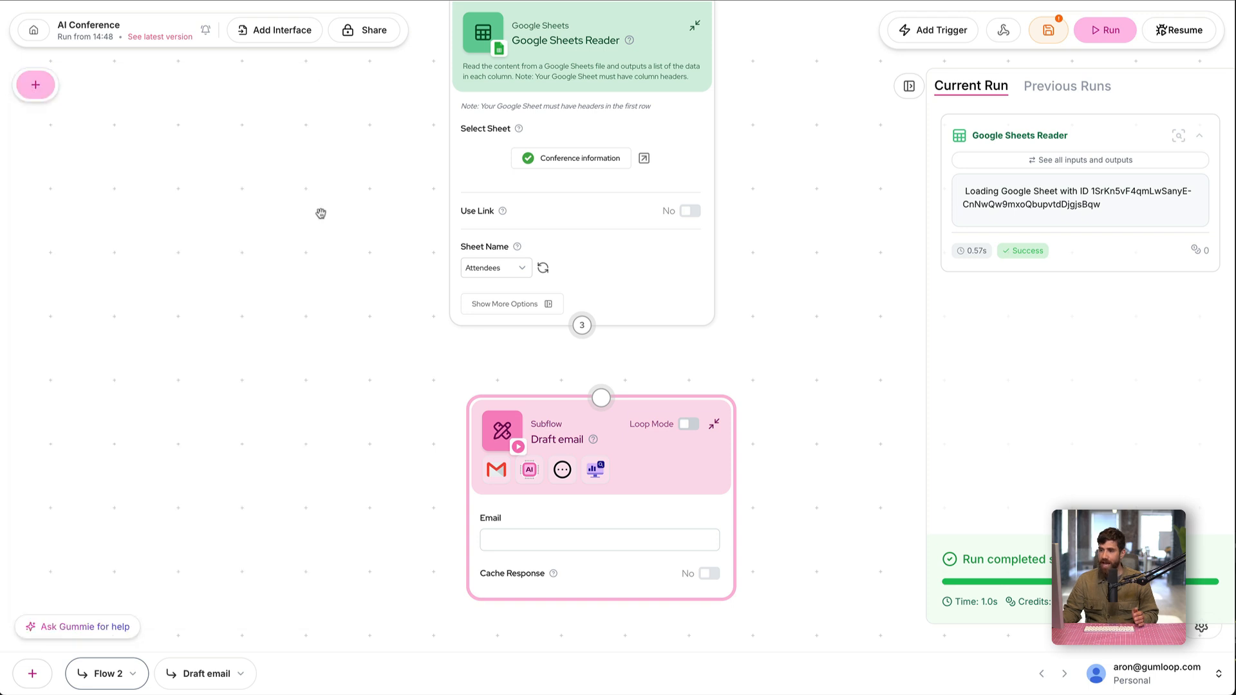
Step: Check the Draft email flow's nodes and align the Draft email subflow node beneath the Google Sheets Reader in Flow 2
{"action": "left_click", "coordinate": [210, 671]}
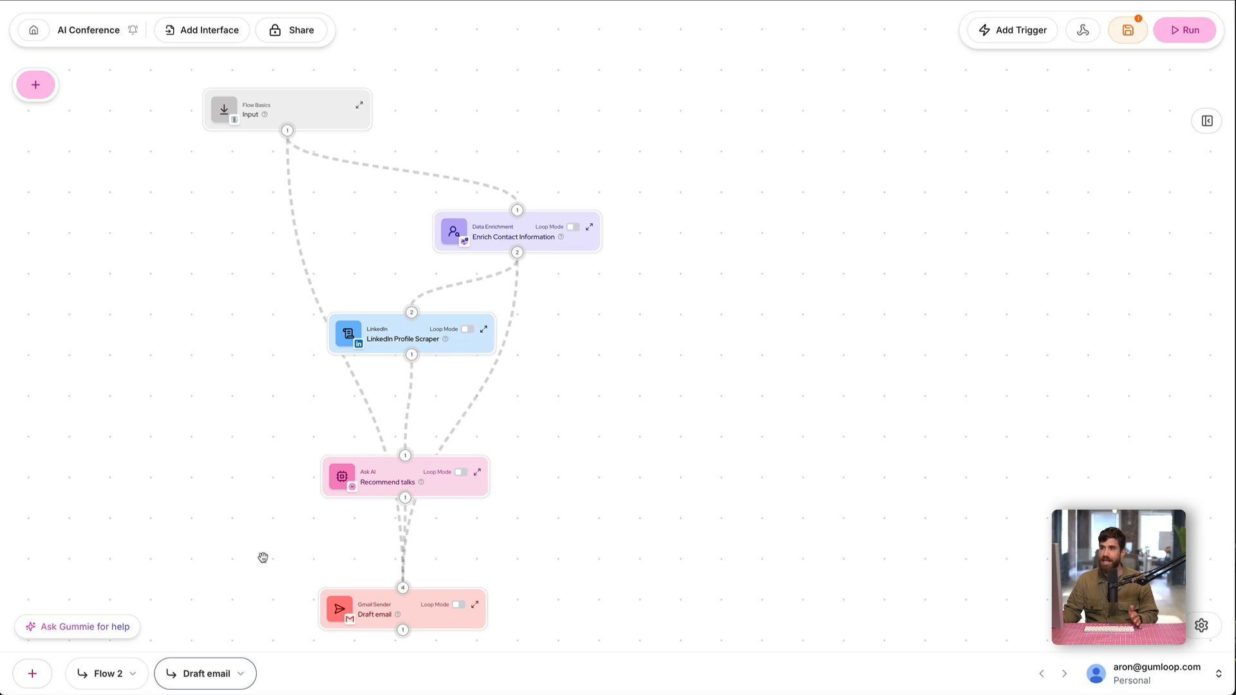
{"action": "left_click", "coordinate": [110, 685]}
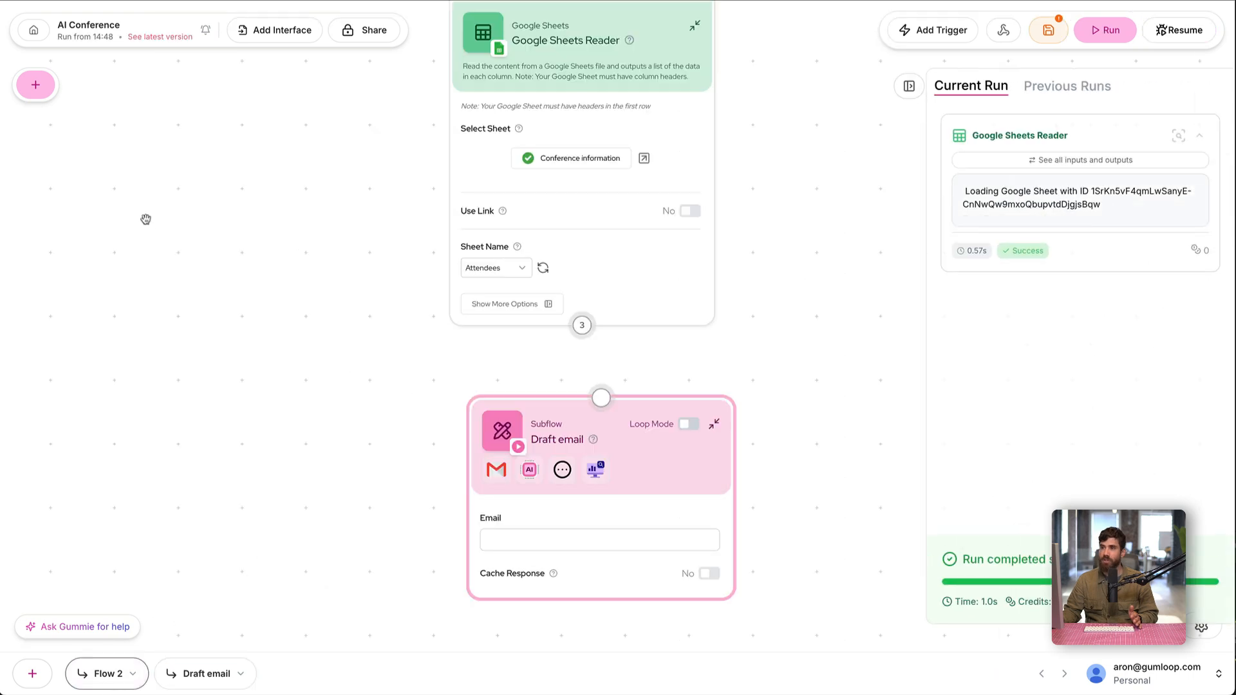
{"action": "left_click", "coordinate": [39, 94]}
{"action": "left_click", "coordinate": [420, 399]}
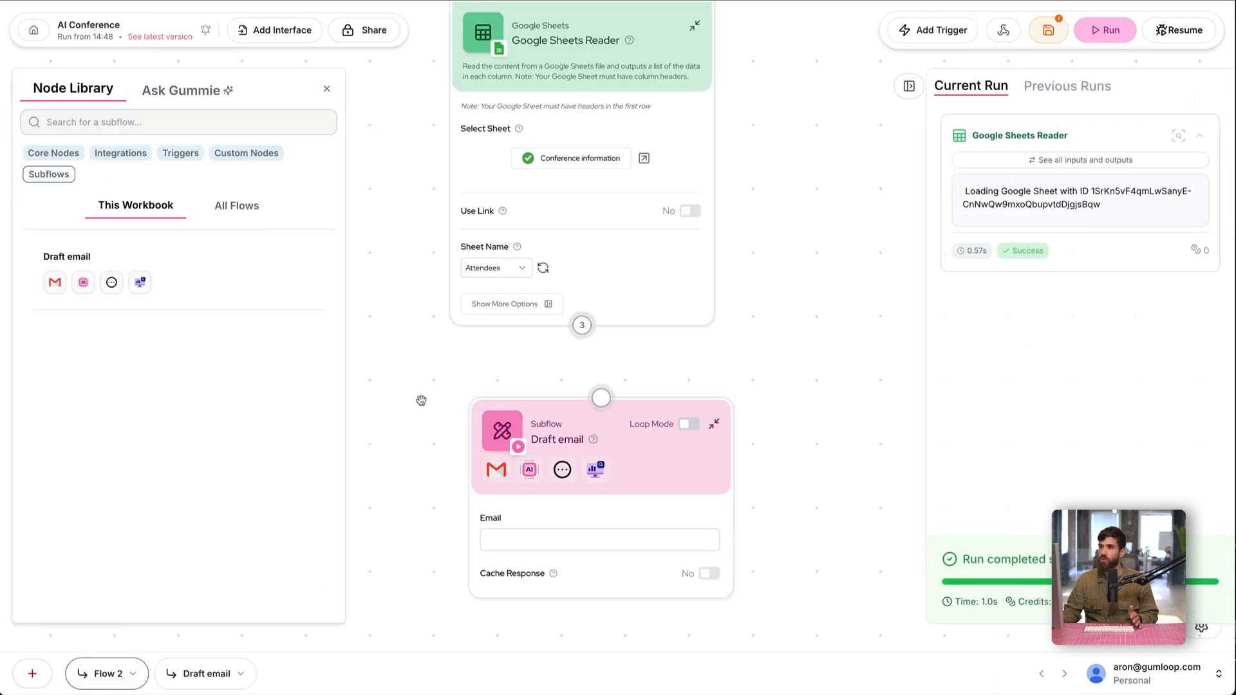
{"action": "left_click_drag", "start_coordinate": [554, 450], "coordinate": [539, 452]}
{"action": "left_click", "coordinate": [327, 91]}
Step: Connect the Google Sheets Reader to the Draft email subflow and map the reader's Email output to its Email field
{"action": "mouse_move", "coordinate": [562, 332]}
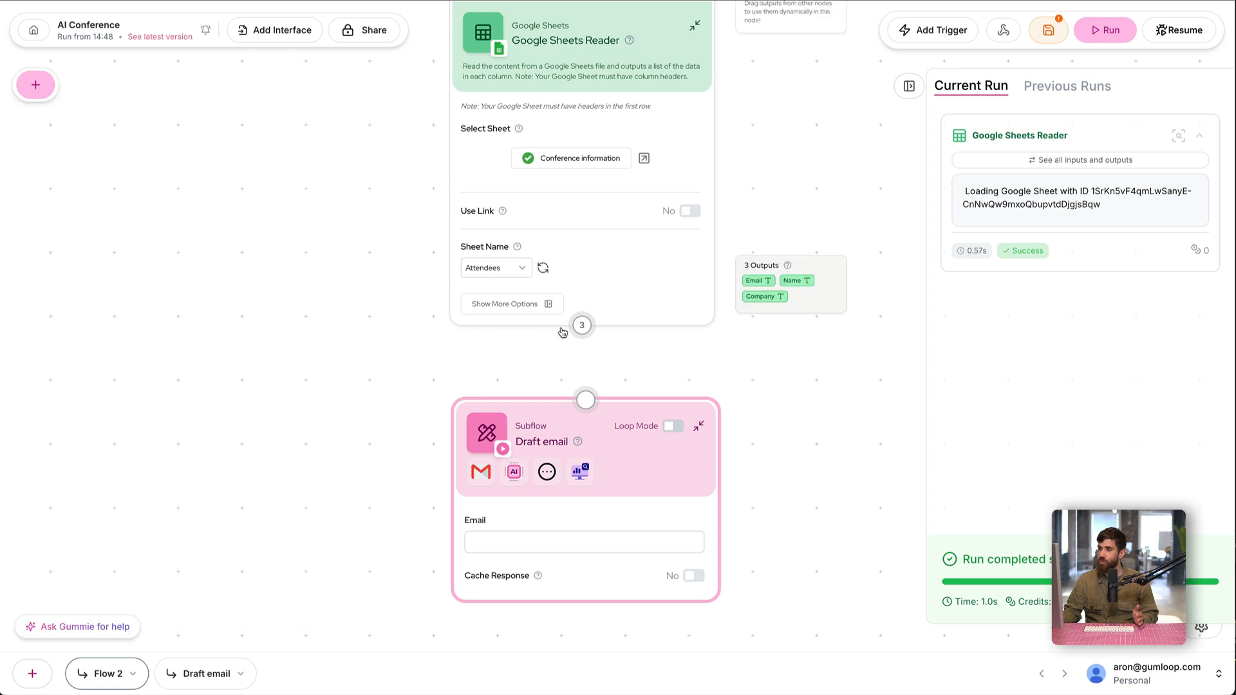
{"action": "left_click_drag", "start_coordinate": [582, 326], "coordinate": [588, 402]}
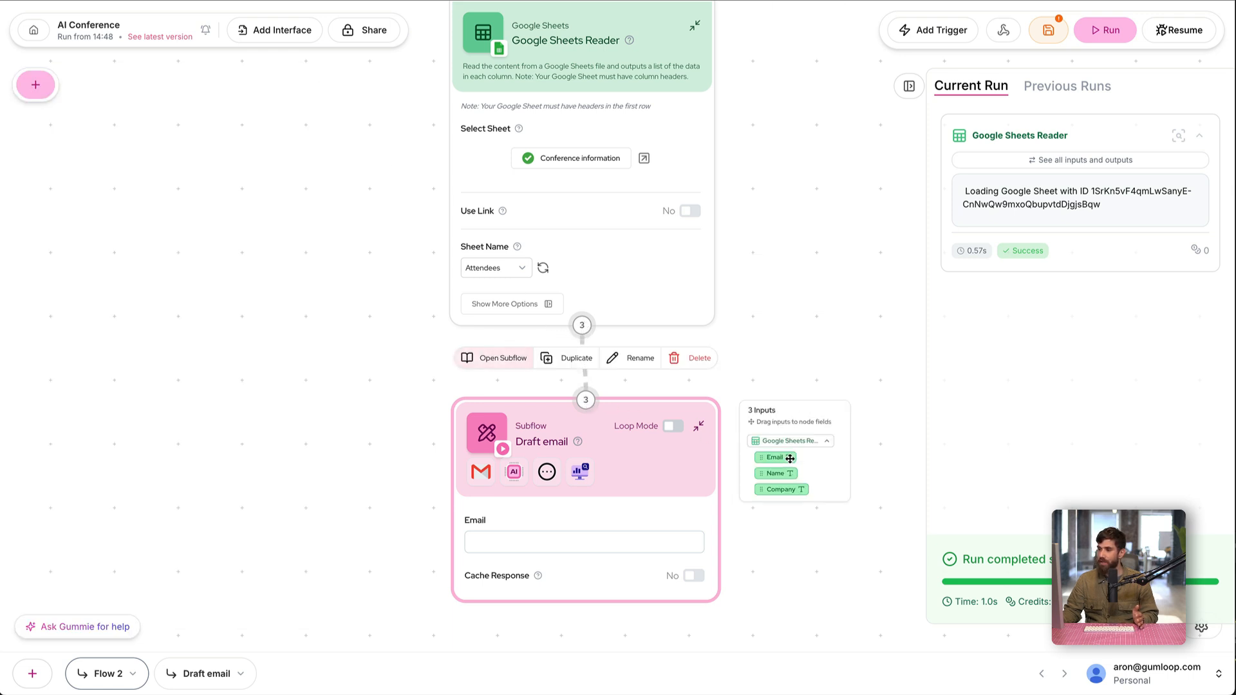
{"action": "left_click_drag", "start_coordinate": [790, 458], "coordinate": [540, 545]}
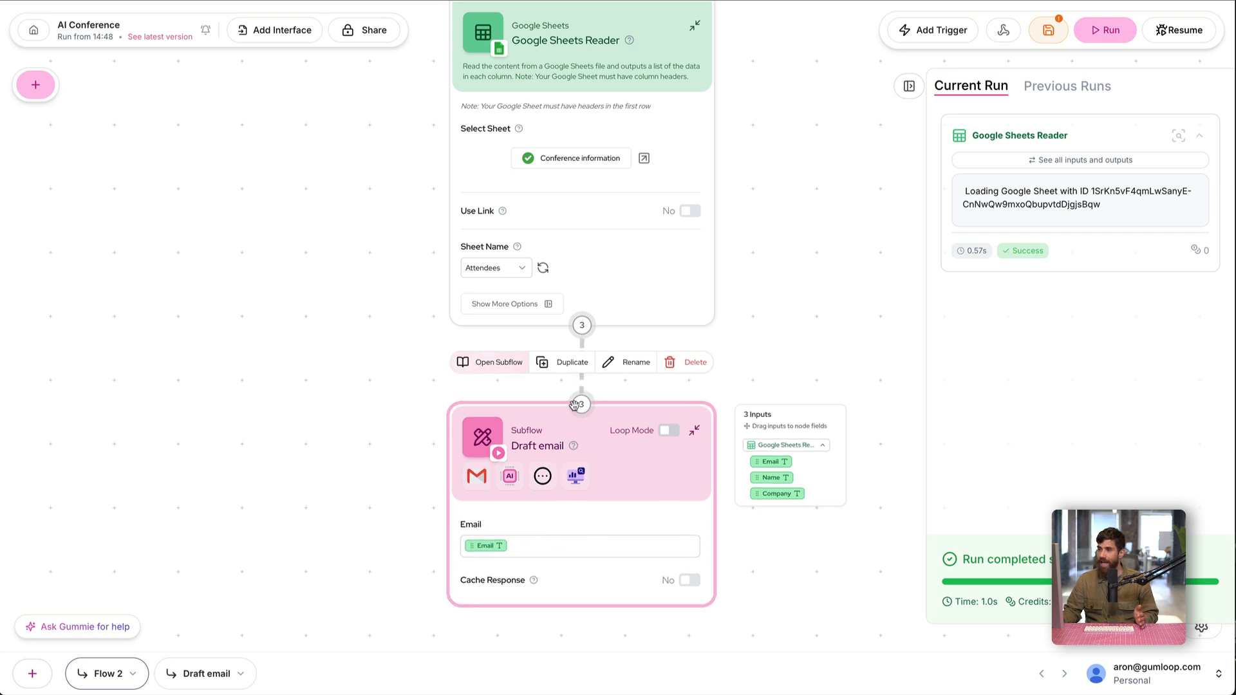
Step: Expand the Input node in the Draft email flow and compare its email input with the subflow's Email field in Flow 2
{"action": "left_click", "coordinate": [198, 681]}
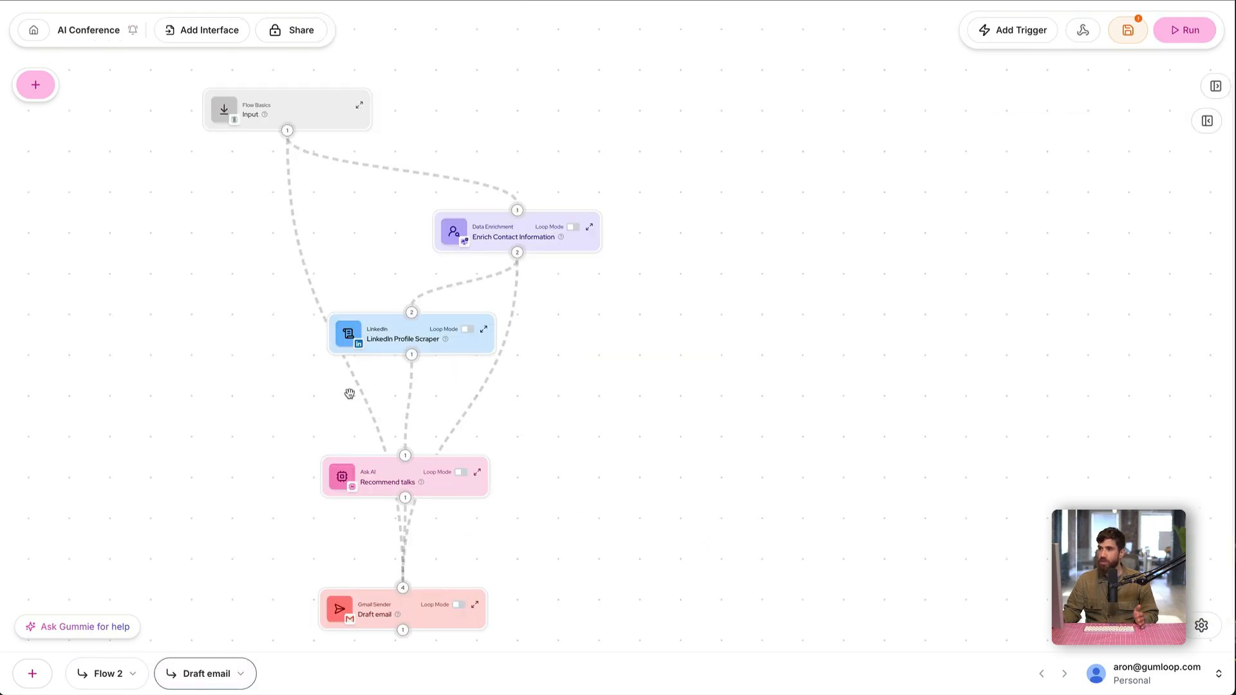
{"action": "left_click", "coordinate": [359, 104]}
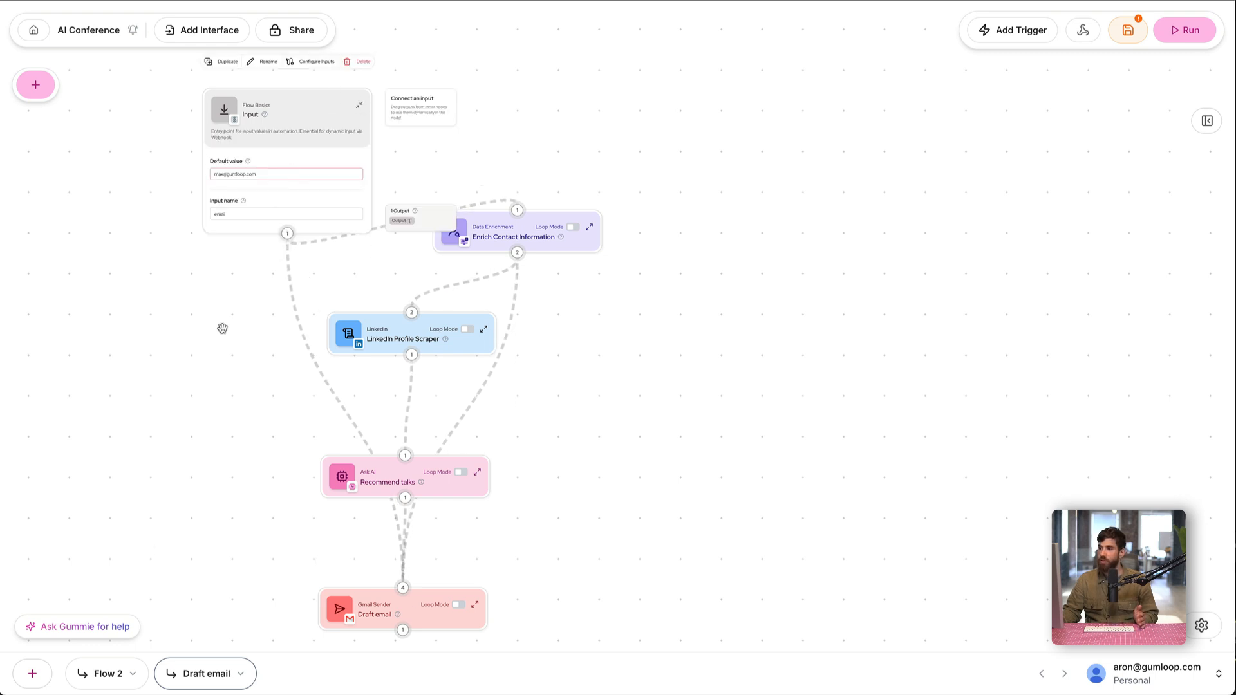
{"action": "left_click", "coordinate": [121, 669]}
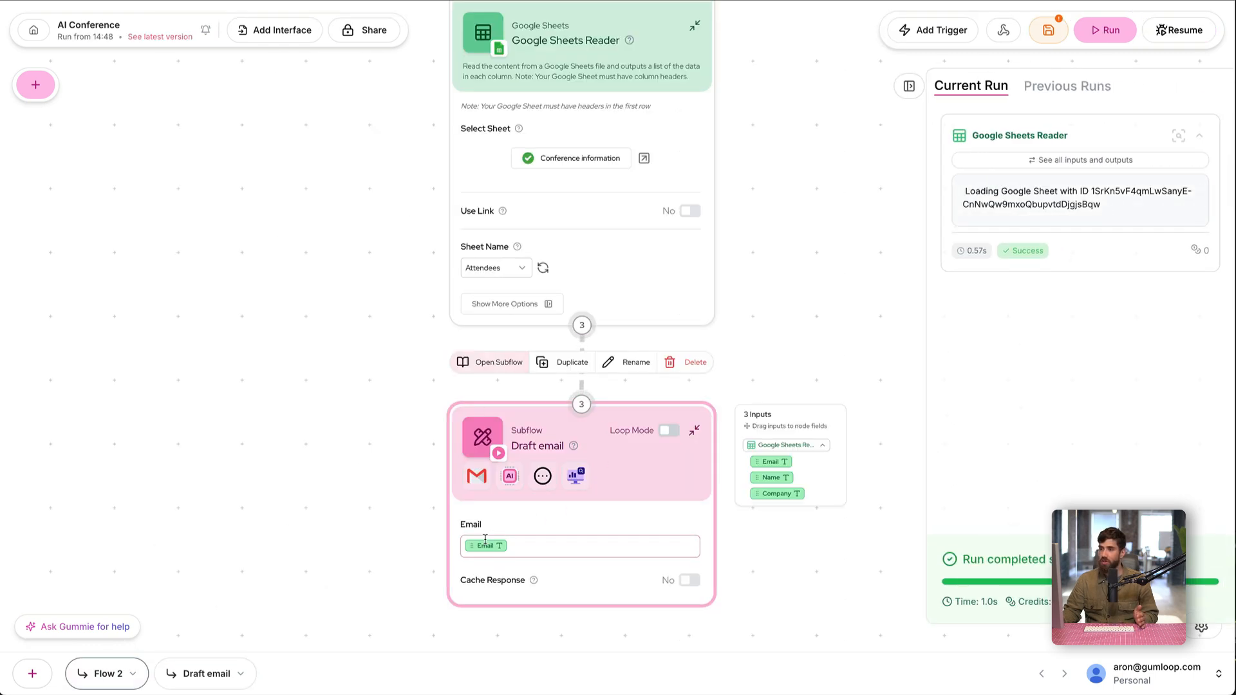
{"action": "left_click", "coordinate": [217, 671]}
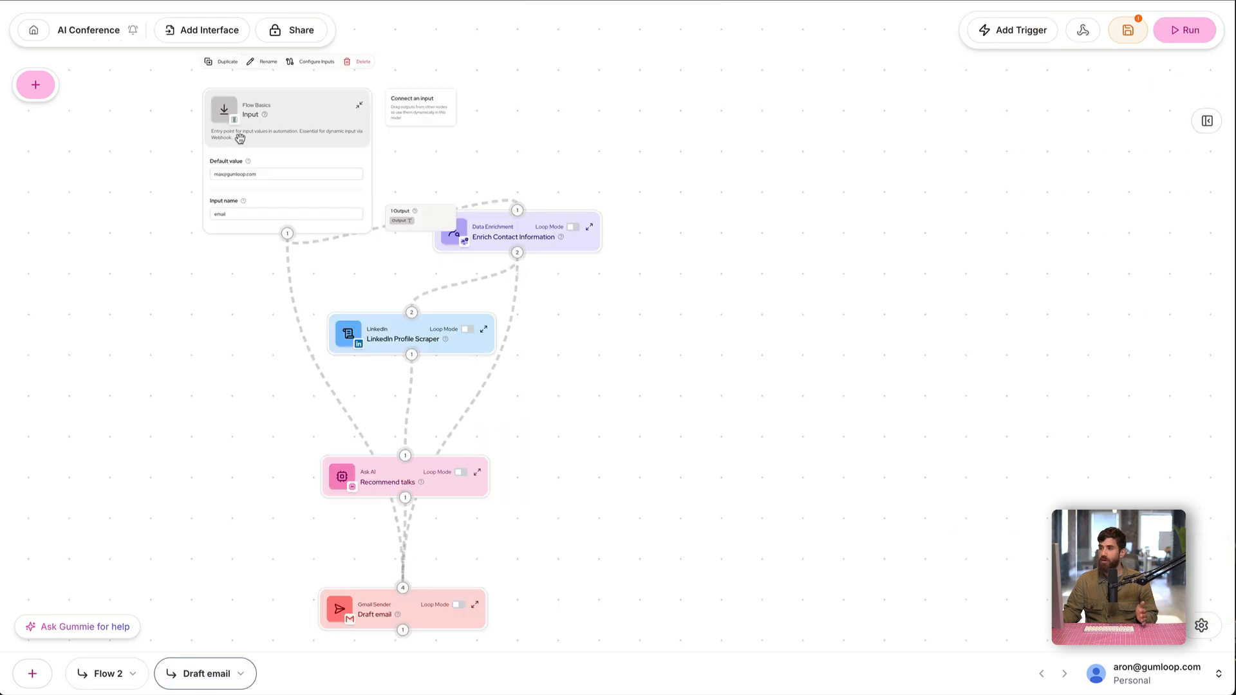
{"action": "scroll", "coordinate": [764, 299], "scroll_direction": "up", "scroll_amount": 2}
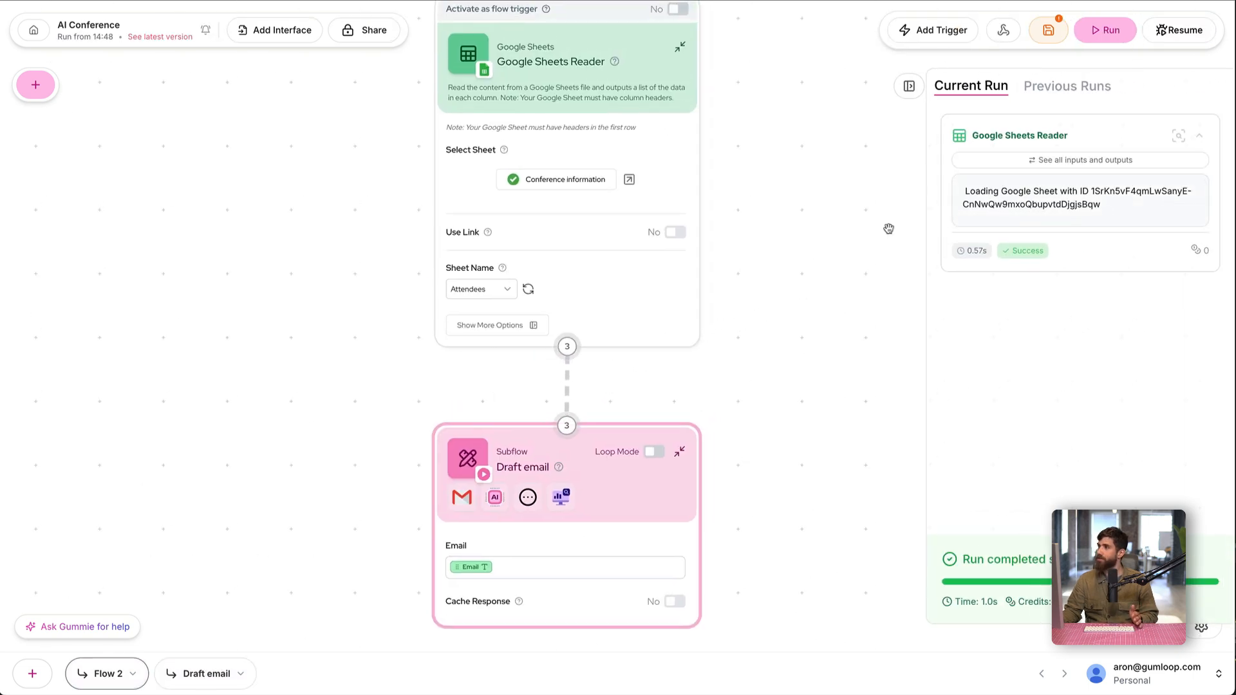
Step: Run Flow 2, saving the unsaved subflow changes first
{"action": "left_click", "coordinate": [1101, 33]}
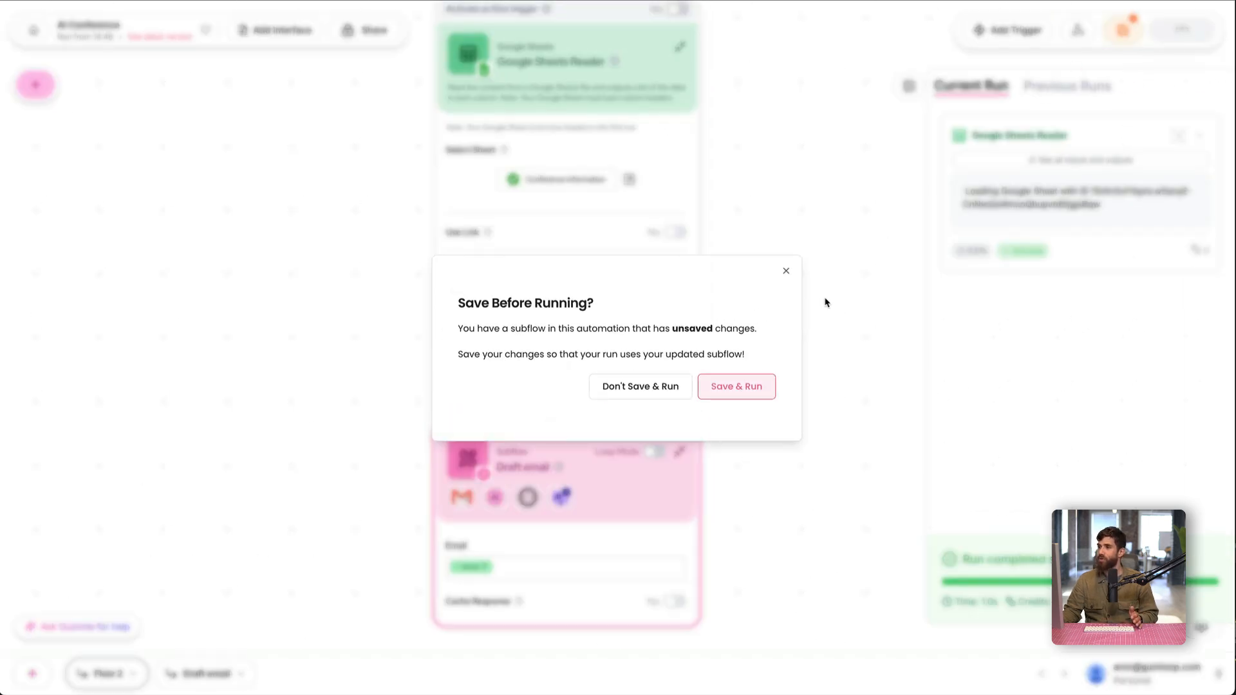
{"action": "left_click", "coordinate": [743, 386]}
{"action": "left_click_drag", "start_coordinate": [802, 314], "coordinate": [783, 328]}
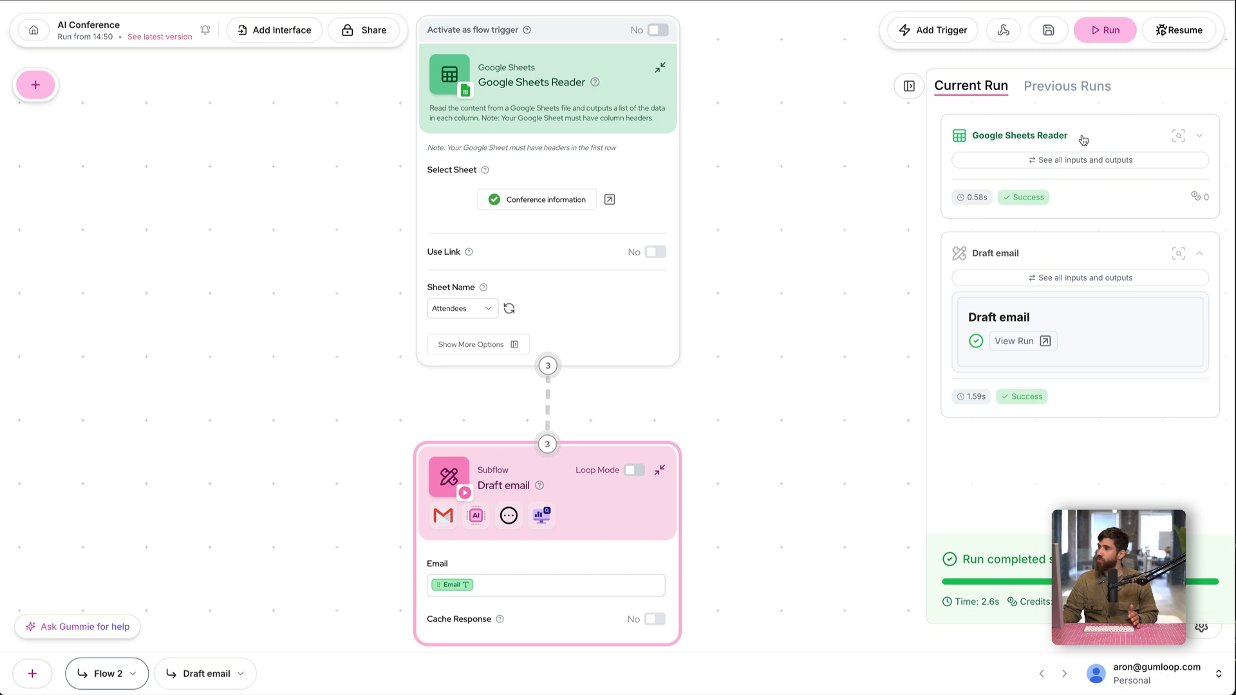
Step: Examine the Google Sheets Reader's Email output and the Draft email subflow's run, and return to Flow 2
{"action": "left_click", "coordinate": [1086, 159]}
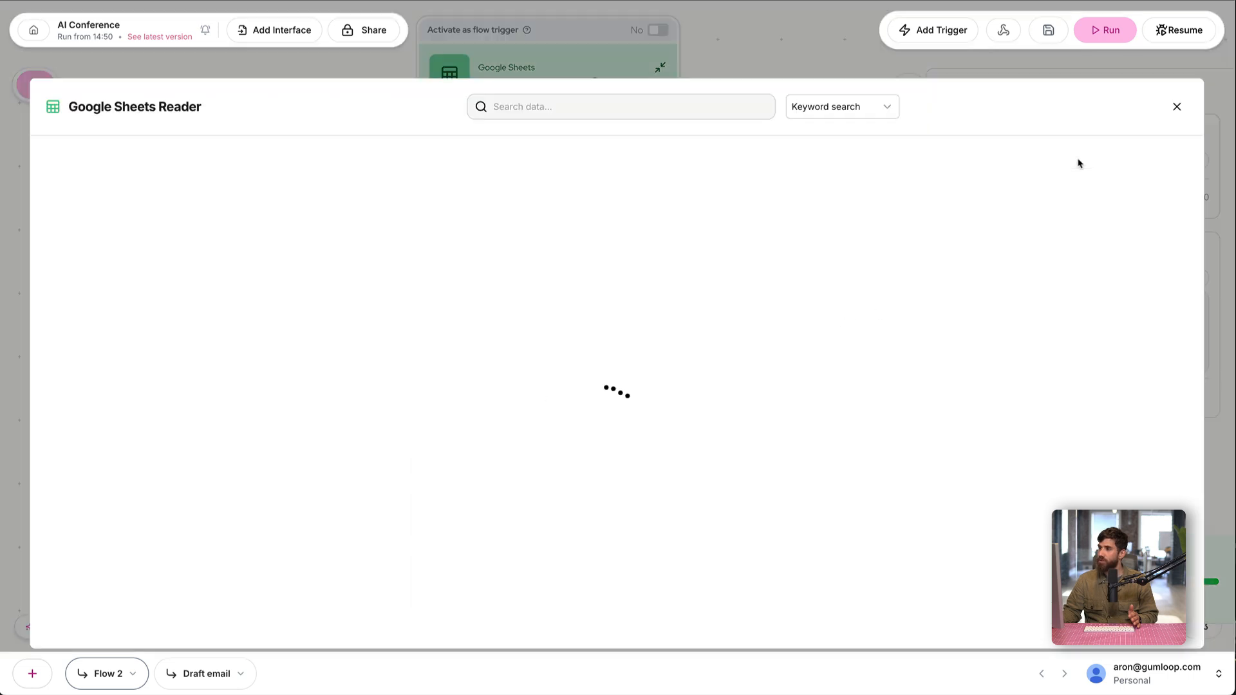
{"action": "left_click", "coordinate": [741, 241]}
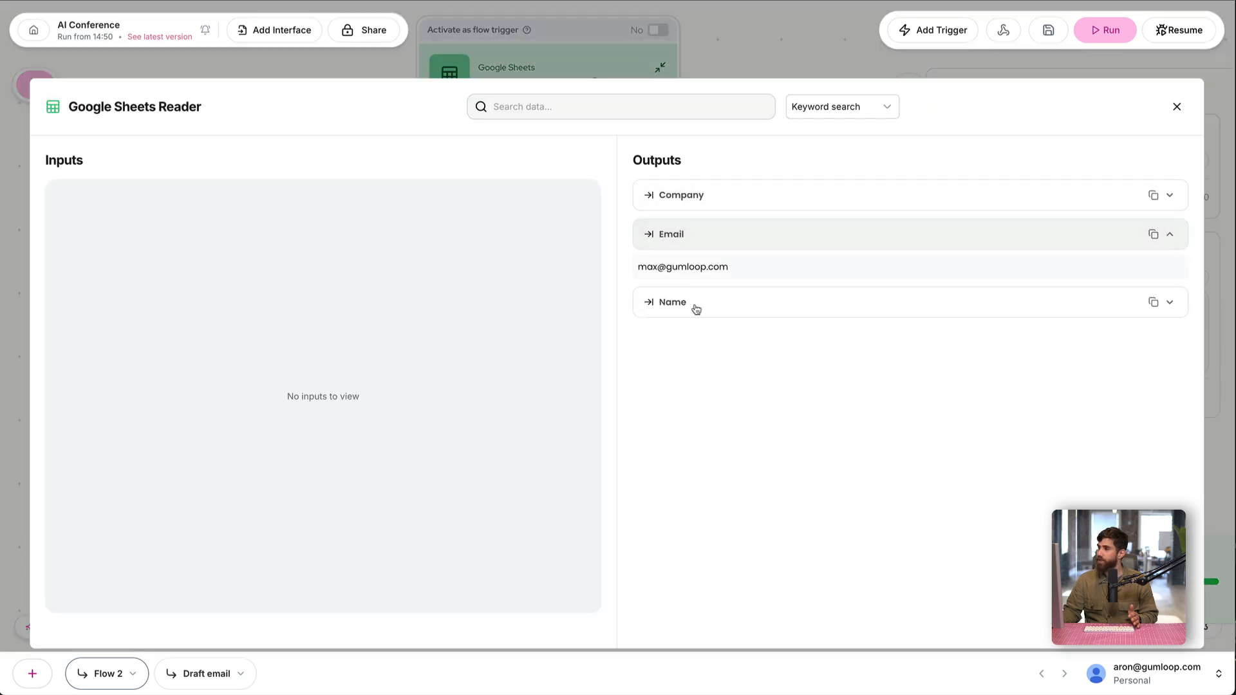
{"action": "left_click", "coordinate": [808, 49]}
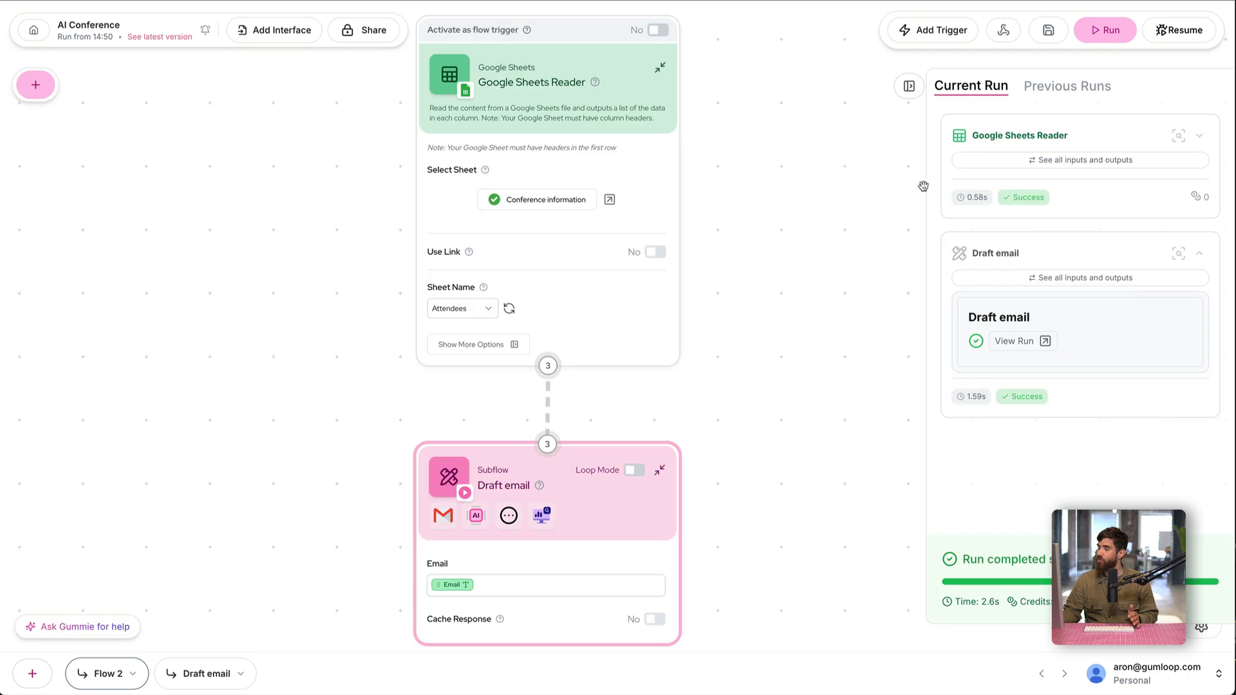
{"action": "left_click", "coordinate": [1018, 342]}
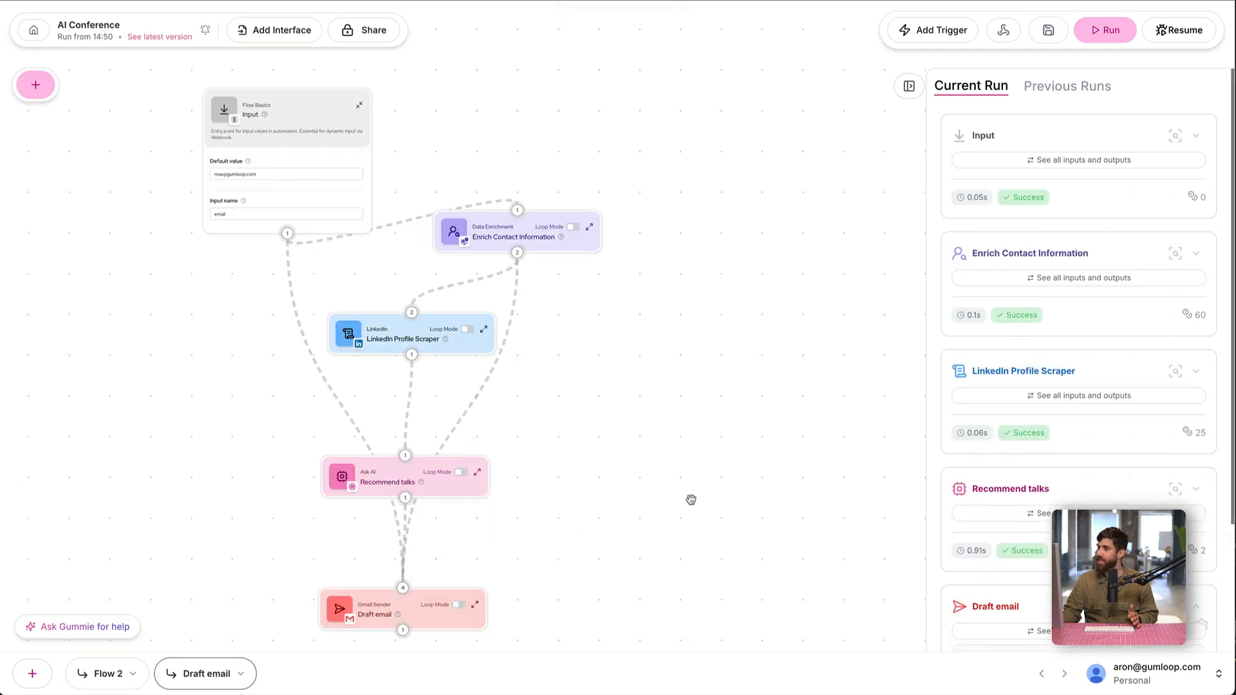
{"action": "scroll", "coordinate": [1072, 475], "scroll_direction": "down", "scroll_amount": 2}
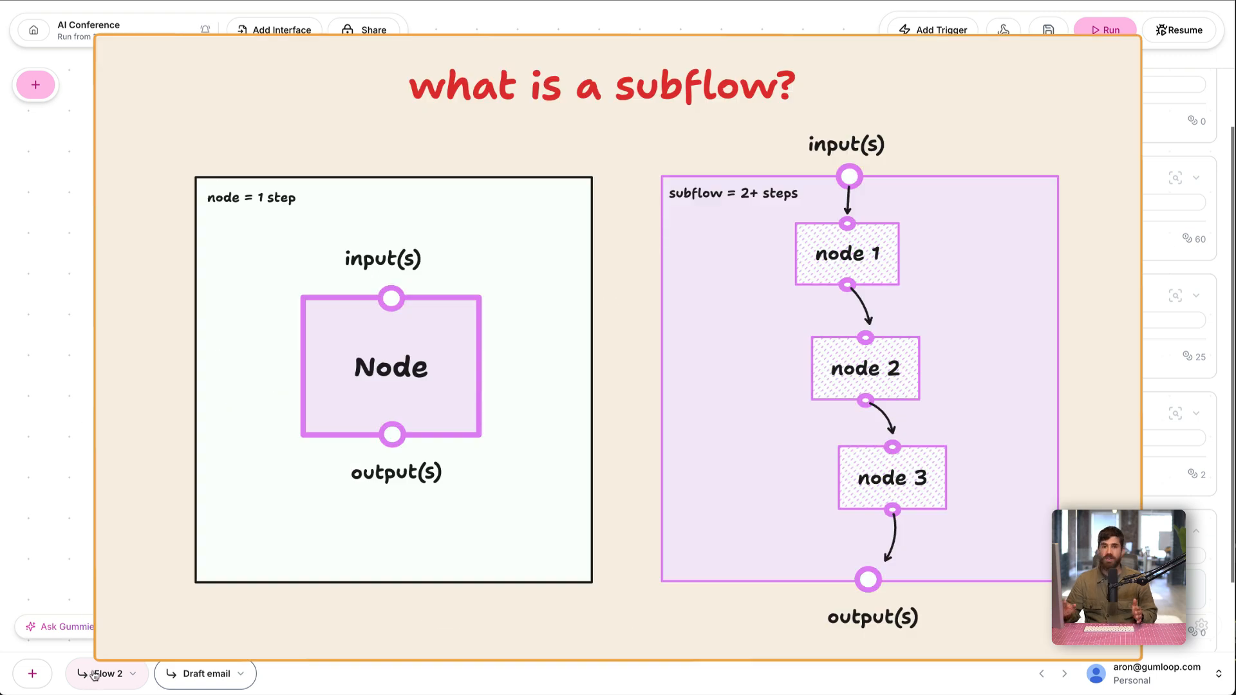
{"action": "left_click", "coordinate": [94, 675]}
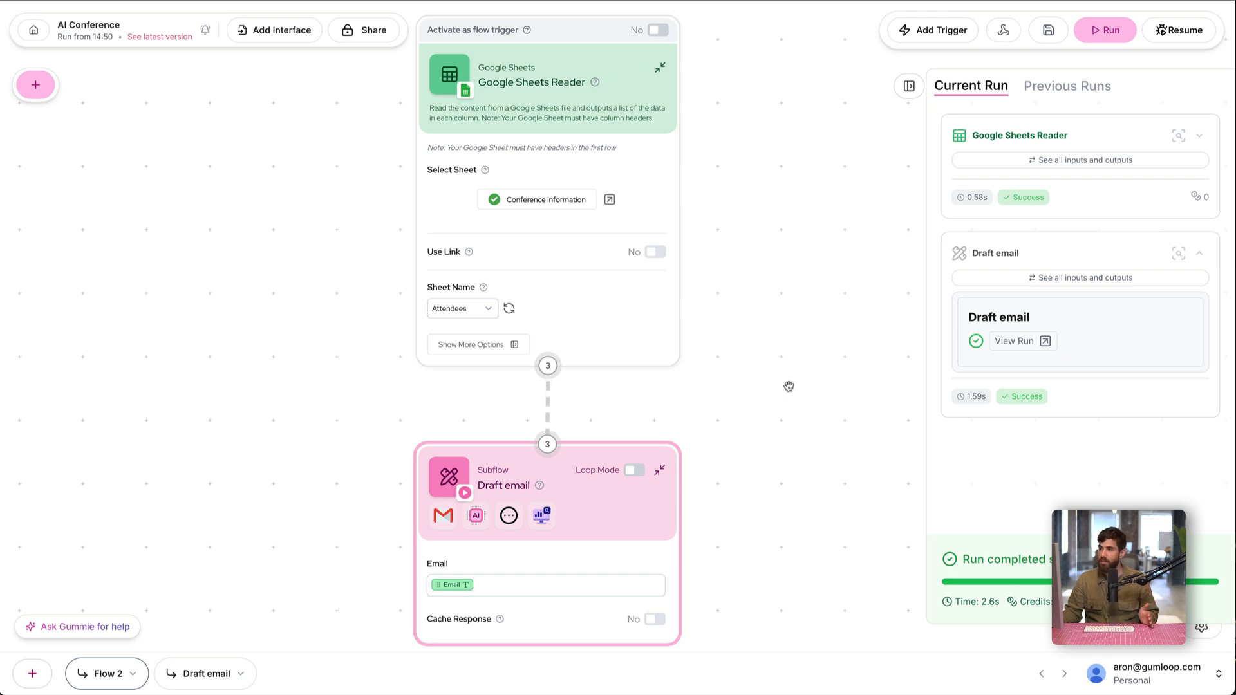
Step: Clear the Number of Rows limit in the Google Sheets Reader's extra options
{"action": "left_click", "coordinate": [648, 335]}
{"action": "left_click", "coordinate": [499, 345]}
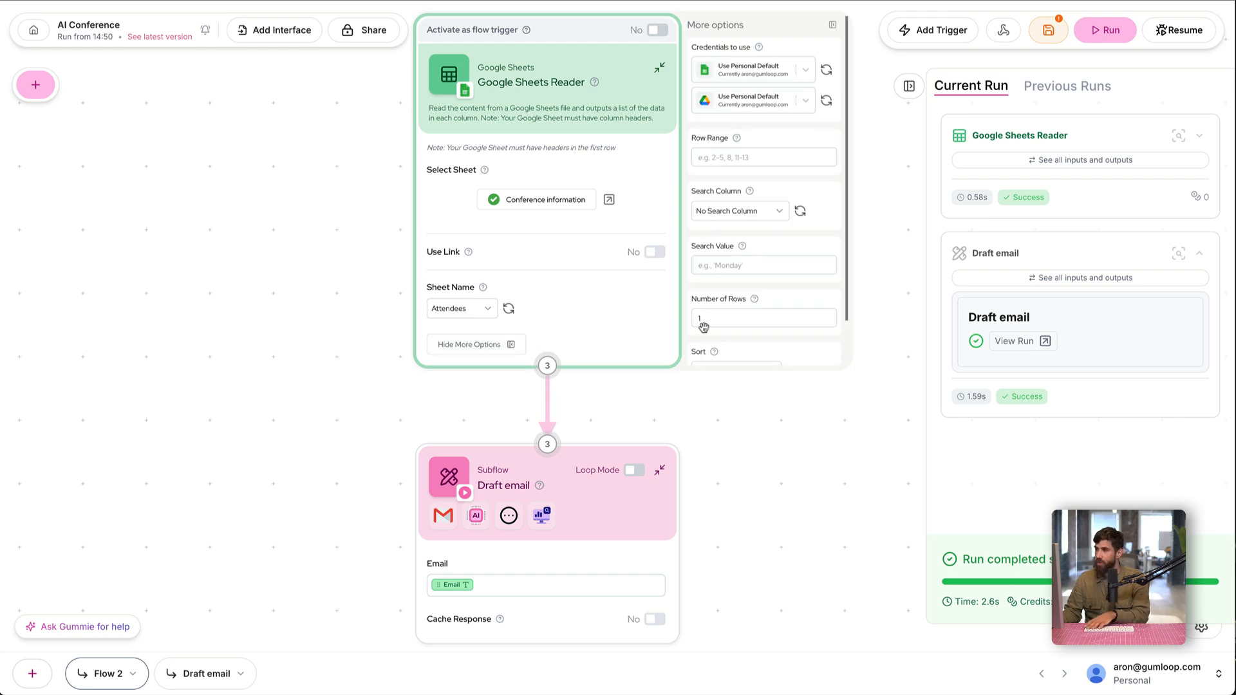
{"action": "left_click", "coordinate": [728, 321]}
{"action": "key", "text": "BackSpace"}
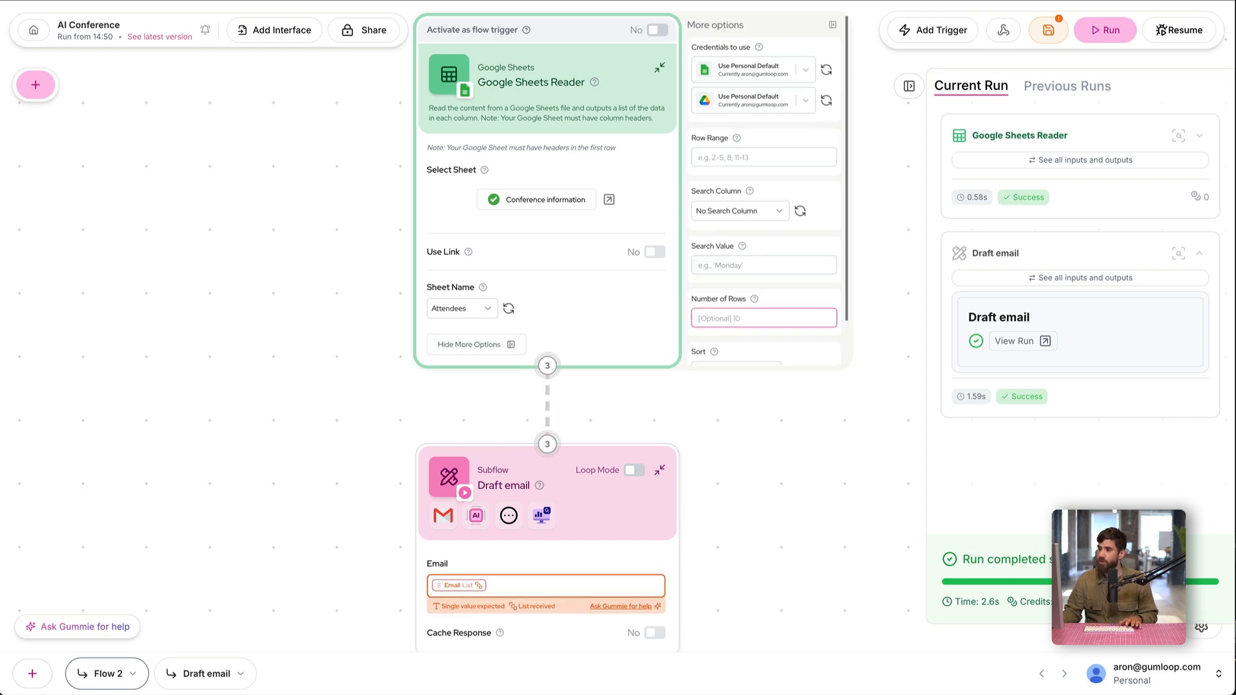
{"action": "left_click", "coordinate": [623, 319]}
{"action": "left_click_drag", "start_coordinate": [750, 521], "coordinate": [756, 473]}
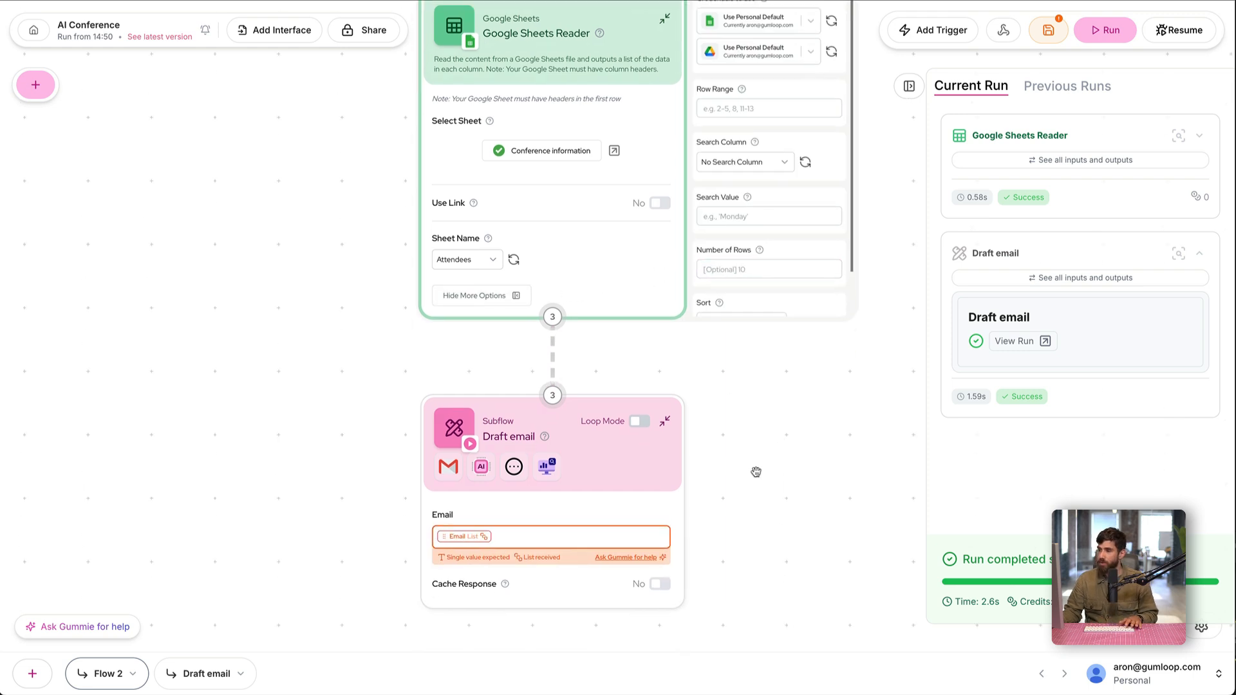
Step: Clear the Draft email subflow's Email field and hide the run details and the reader's extra options
{"action": "left_click", "coordinate": [555, 541]}
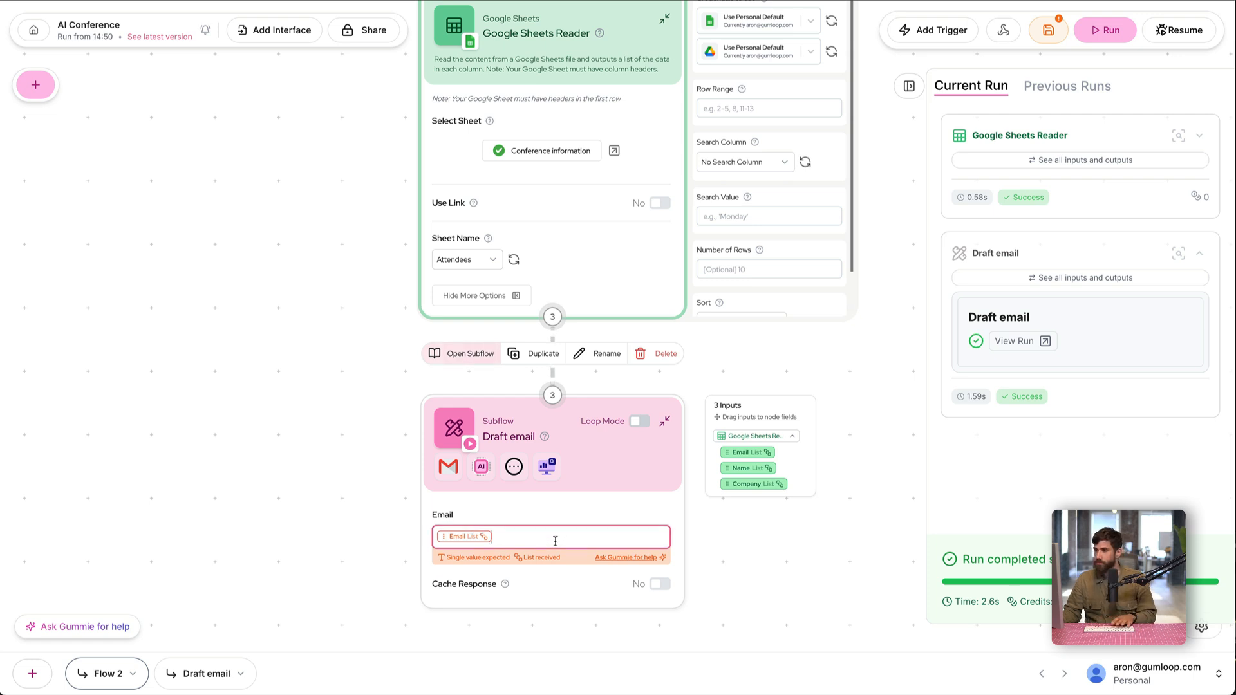
{"action": "key", "text": "BackSpace"}
{"action": "left_click_drag", "start_coordinate": [344, 425], "coordinate": [341, 319]}
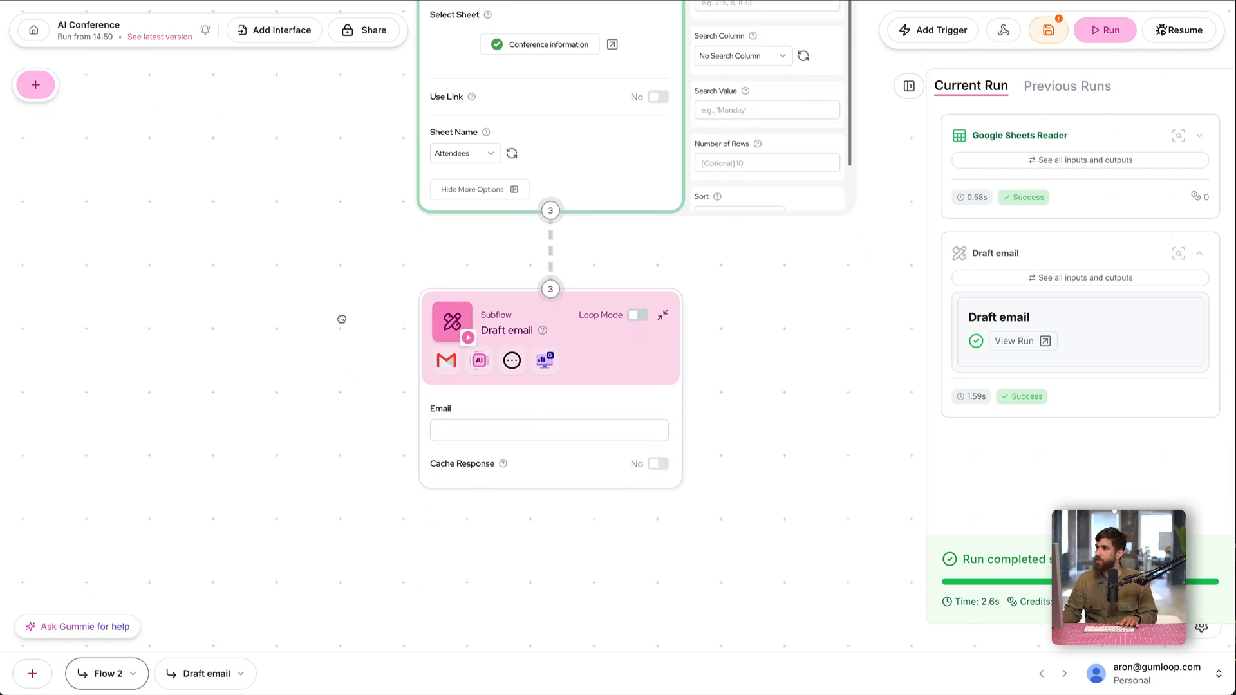
{"action": "scroll", "coordinate": [411, 391], "scroll_direction": "up", "scroll_amount": 1}
{"action": "left_click", "coordinate": [906, 89]}
{"action": "mouse_move", "coordinate": [661, 363]}
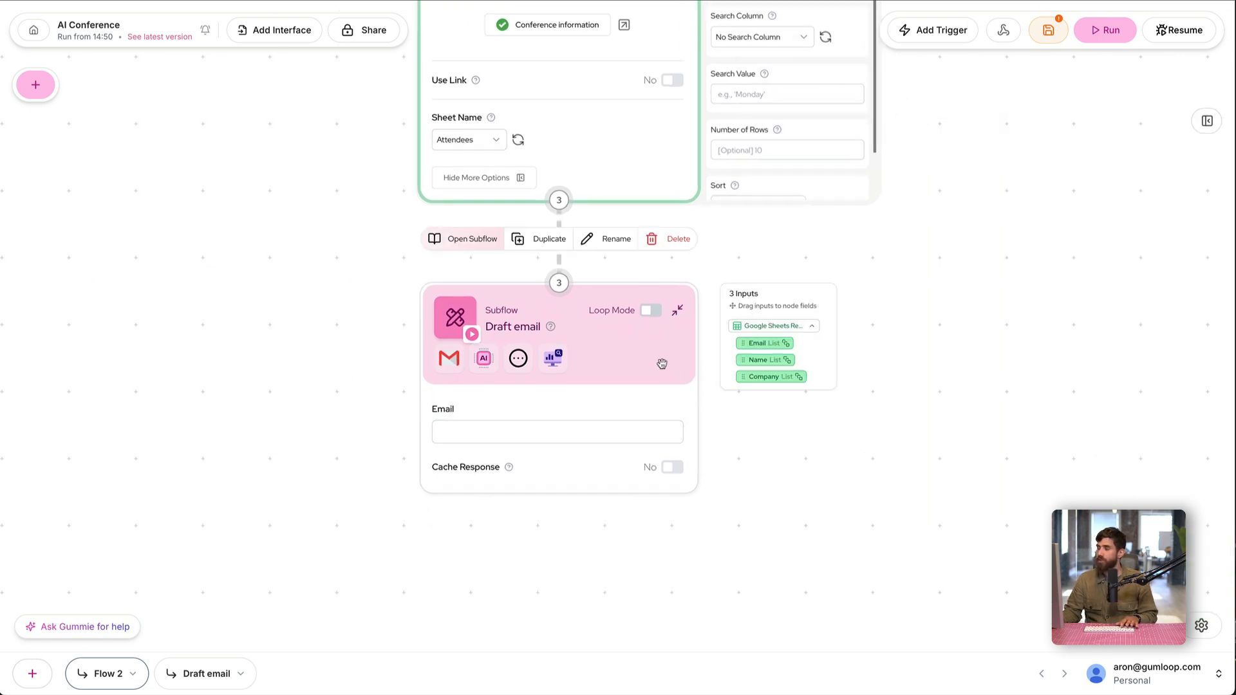
{"action": "left_click", "coordinate": [504, 182]}
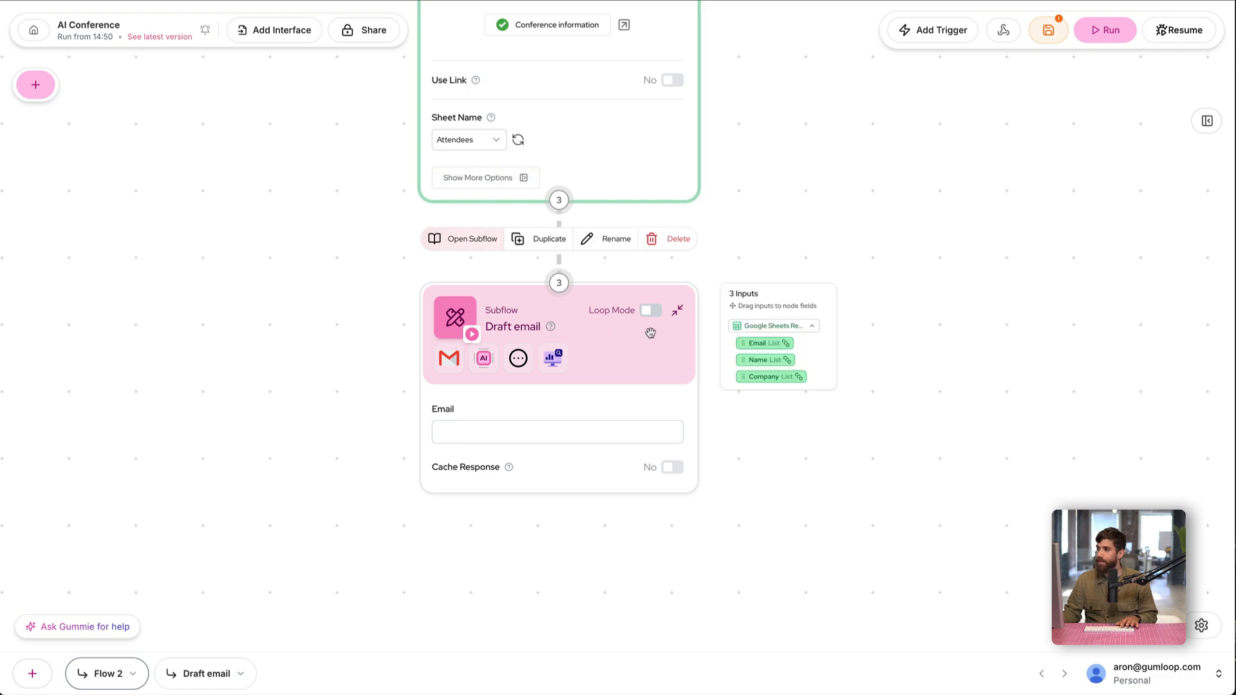
Step: Map the reader's Email List to the Draft email subflow's Email field and turn on Loop Mode for the subflow
{"action": "left_click_drag", "start_coordinate": [757, 342], "coordinate": [530, 427]}
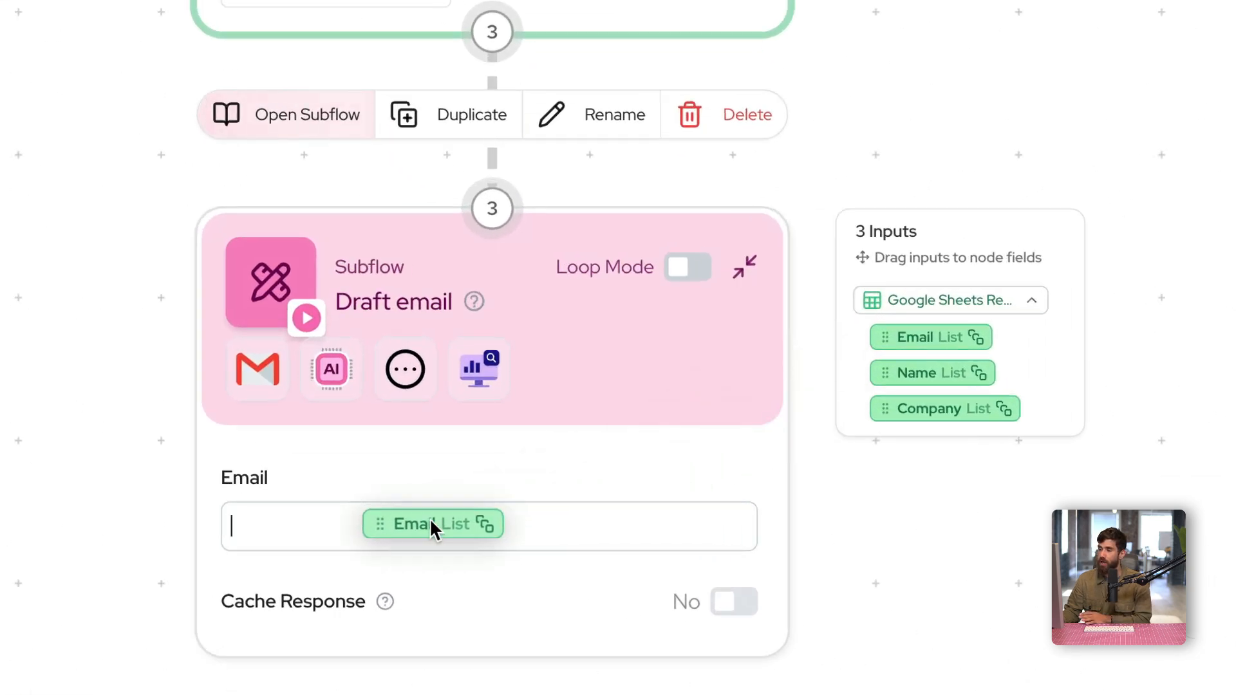
{"action": "left_click_drag", "start_coordinate": [431, 522], "coordinate": [380, 525]}
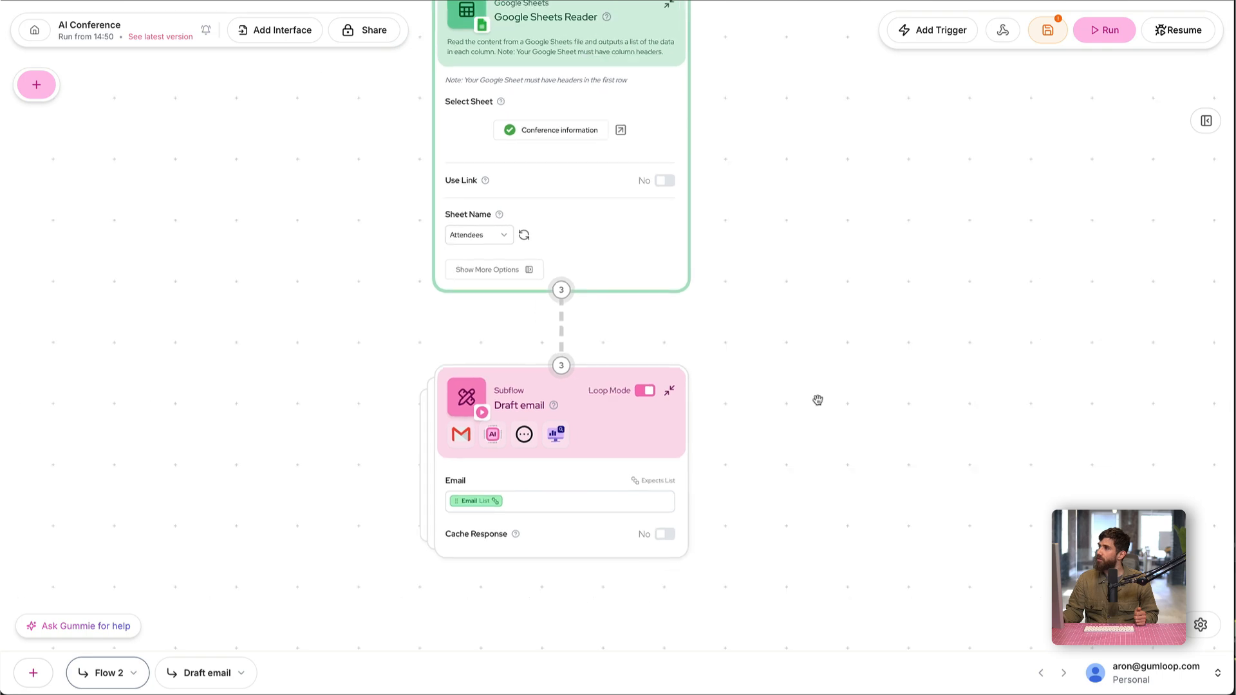
Step: Save the workbook and run Flow 2 with the looped Draft email subflow
{"action": "scroll", "coordinate": [817, 400], "scroll_direction": "up", "scroll_amount": 1}
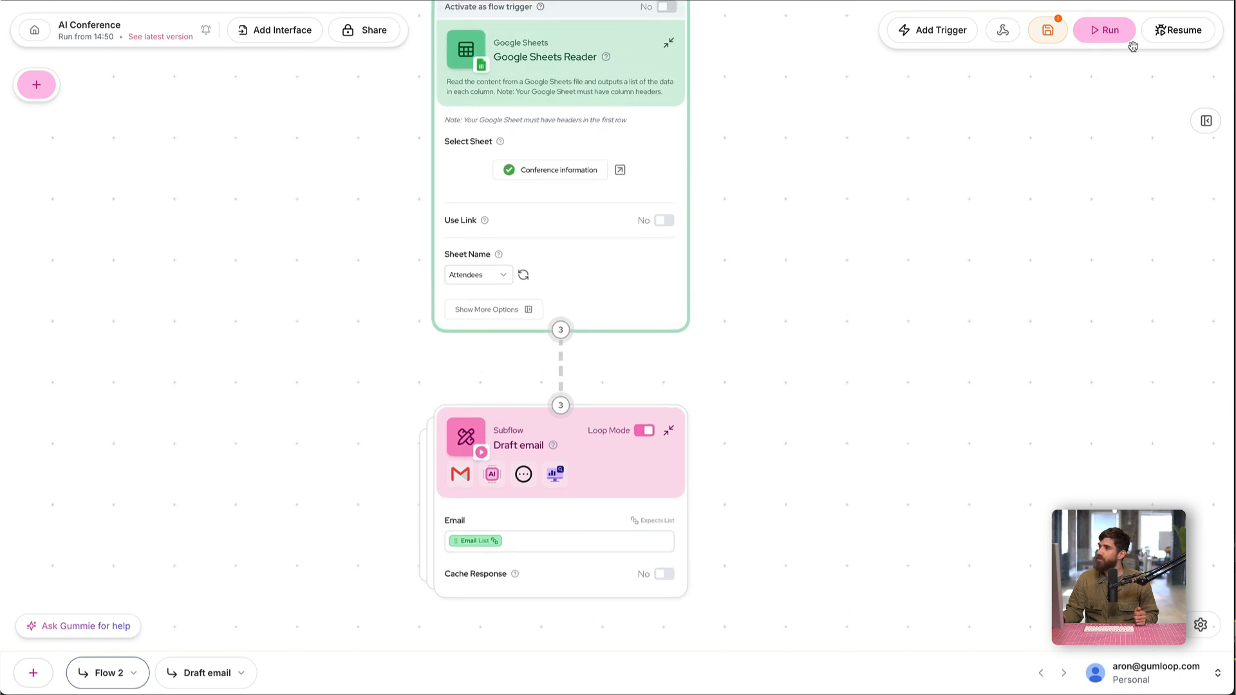
{"action": "left_click", "coordinate": [1047, 31]}
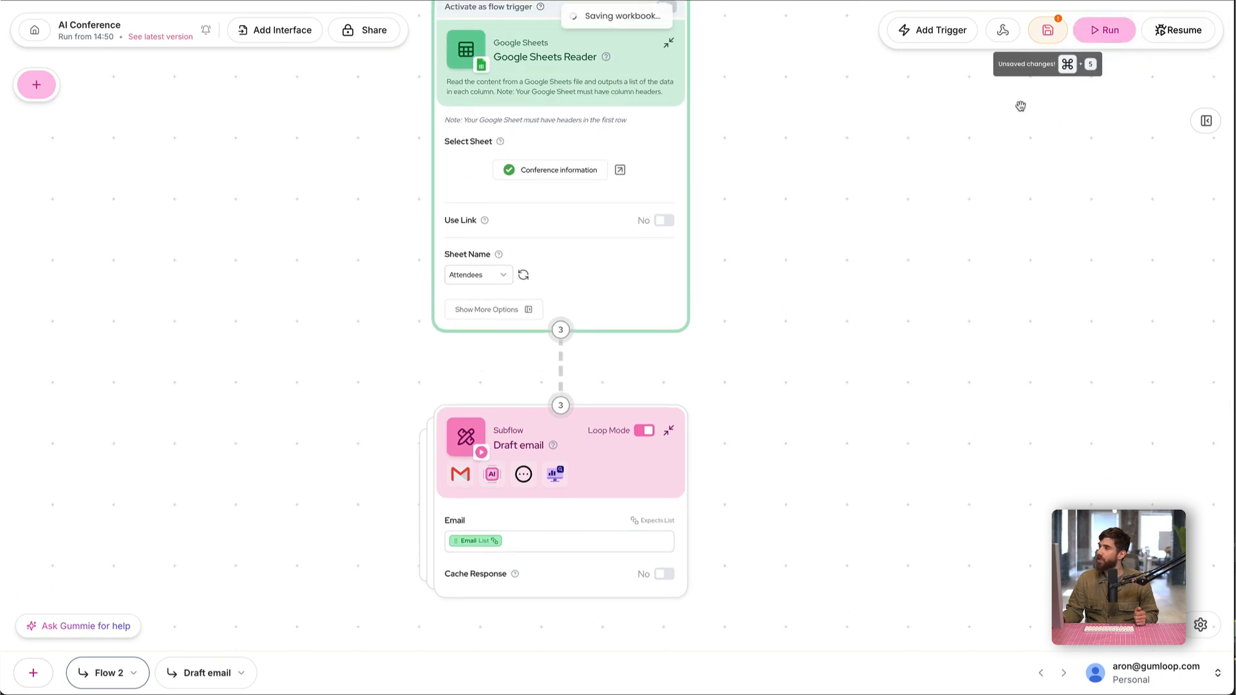
{"action": "left_click", "coordinate": [1101, 30]}
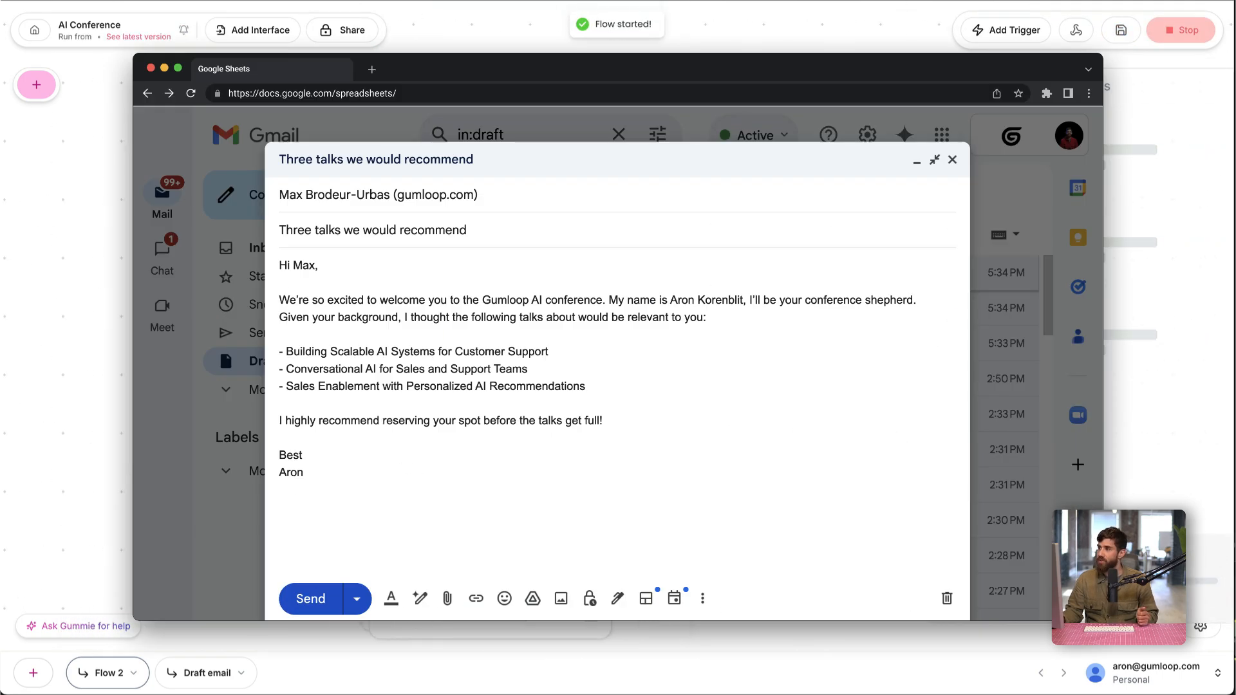